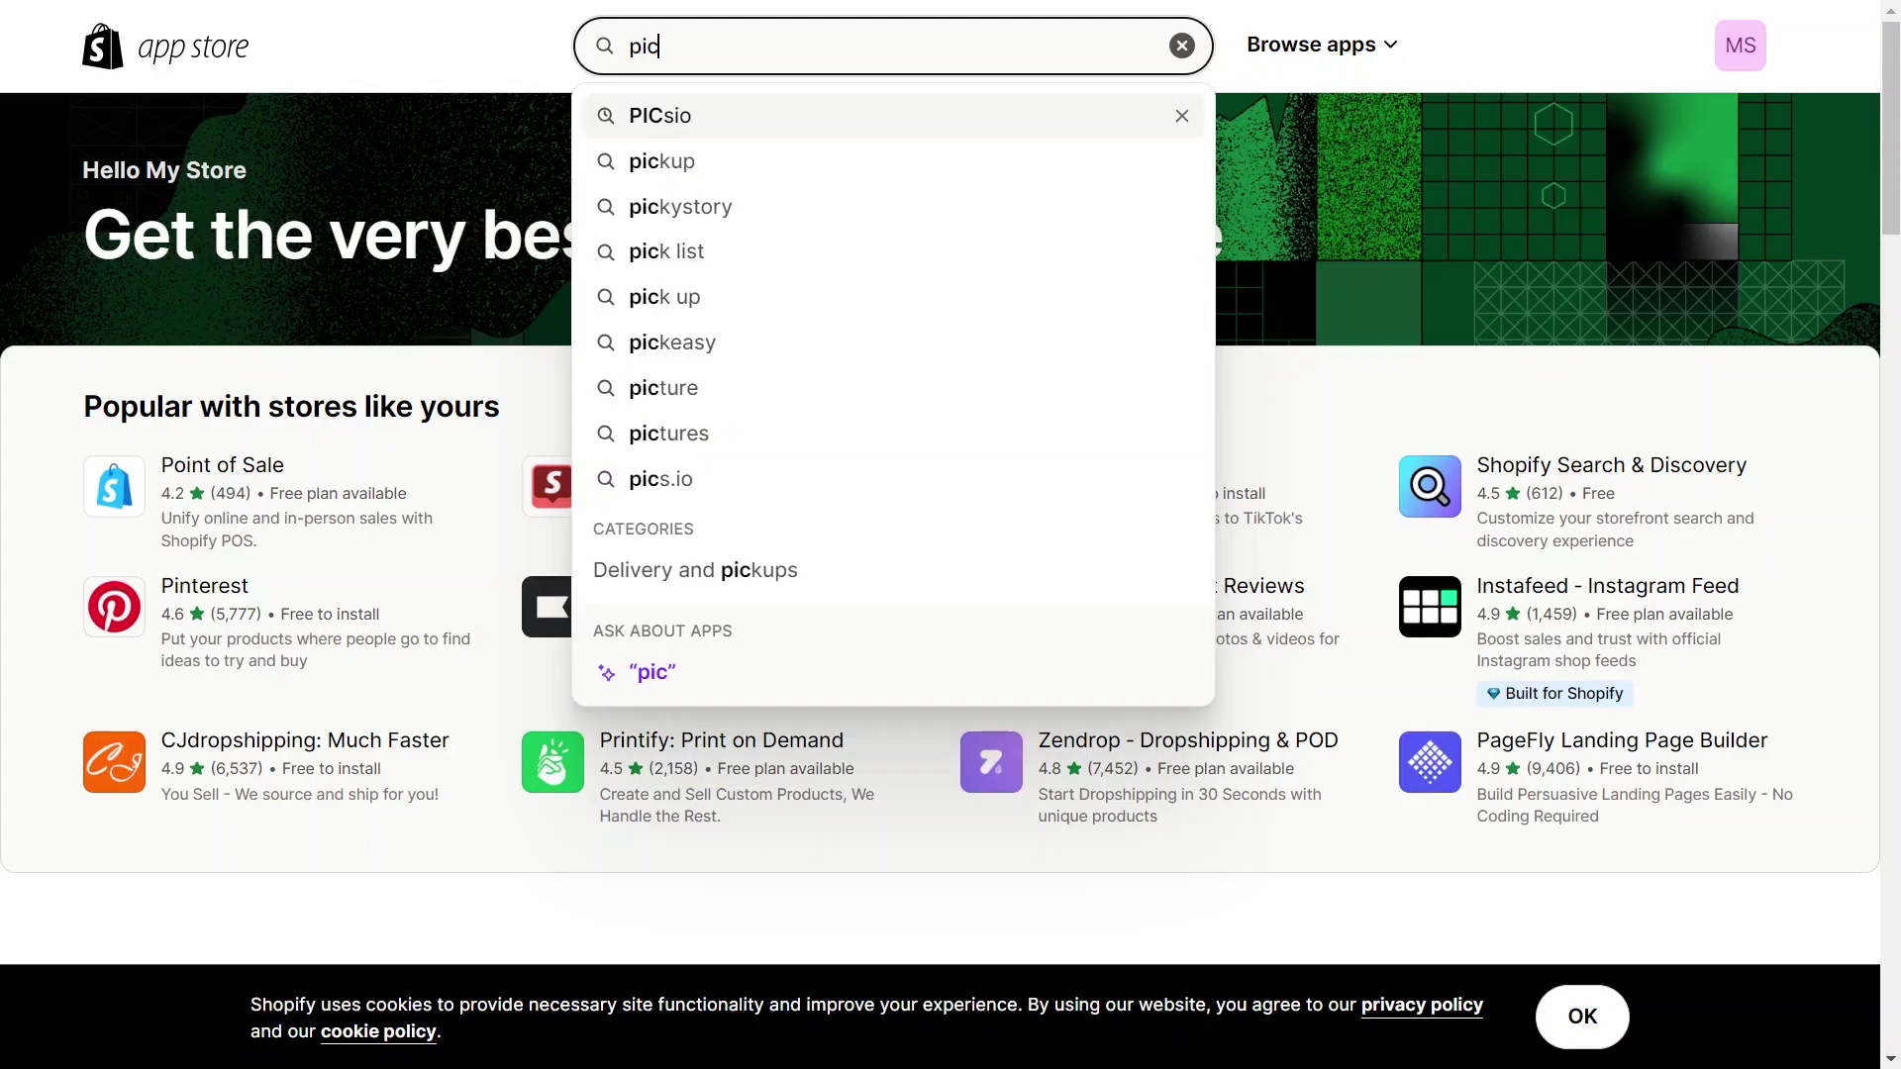
# Search the Shopify App Store for PICsio to find the Pics.io app.
pyautogui.press('Return')
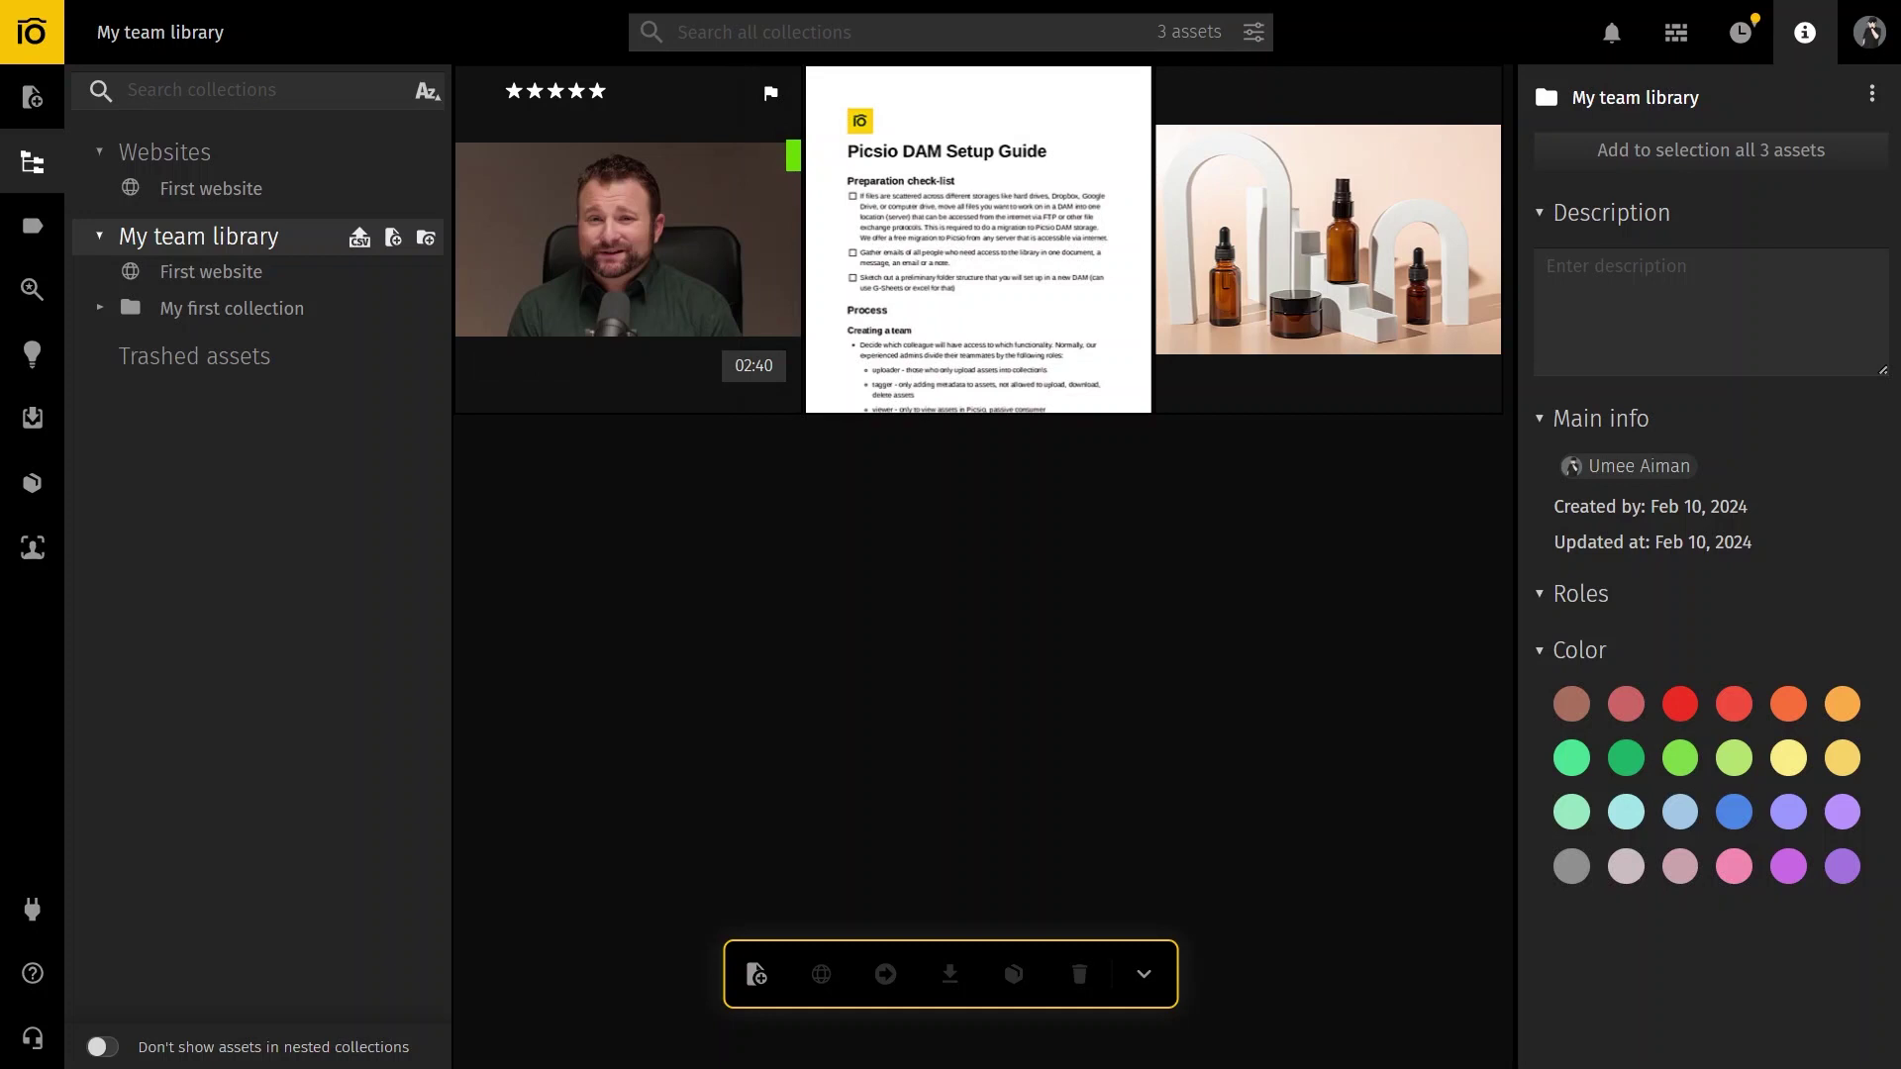
# Add a new 'shopify' collection under My team library and open it.
pyautogui.moveTo(624, 248)
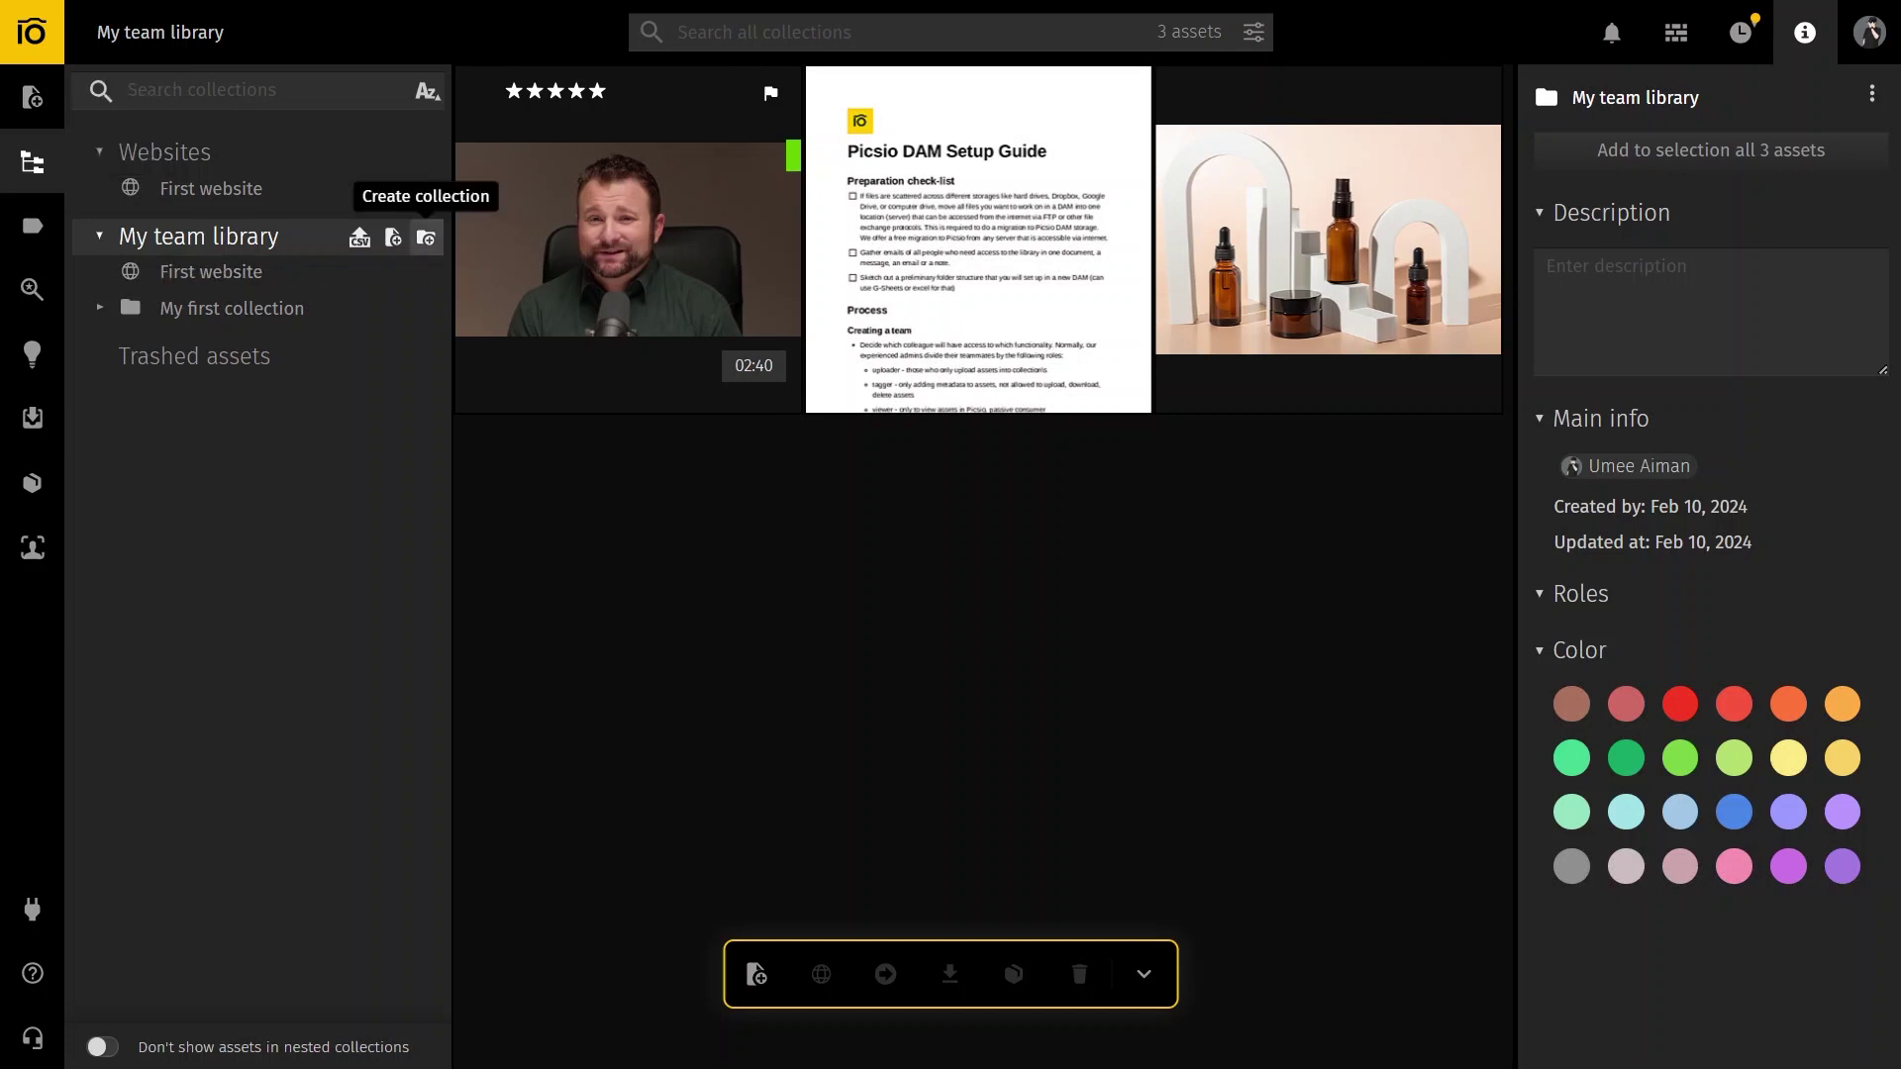
pyautogui.click(426, 238)
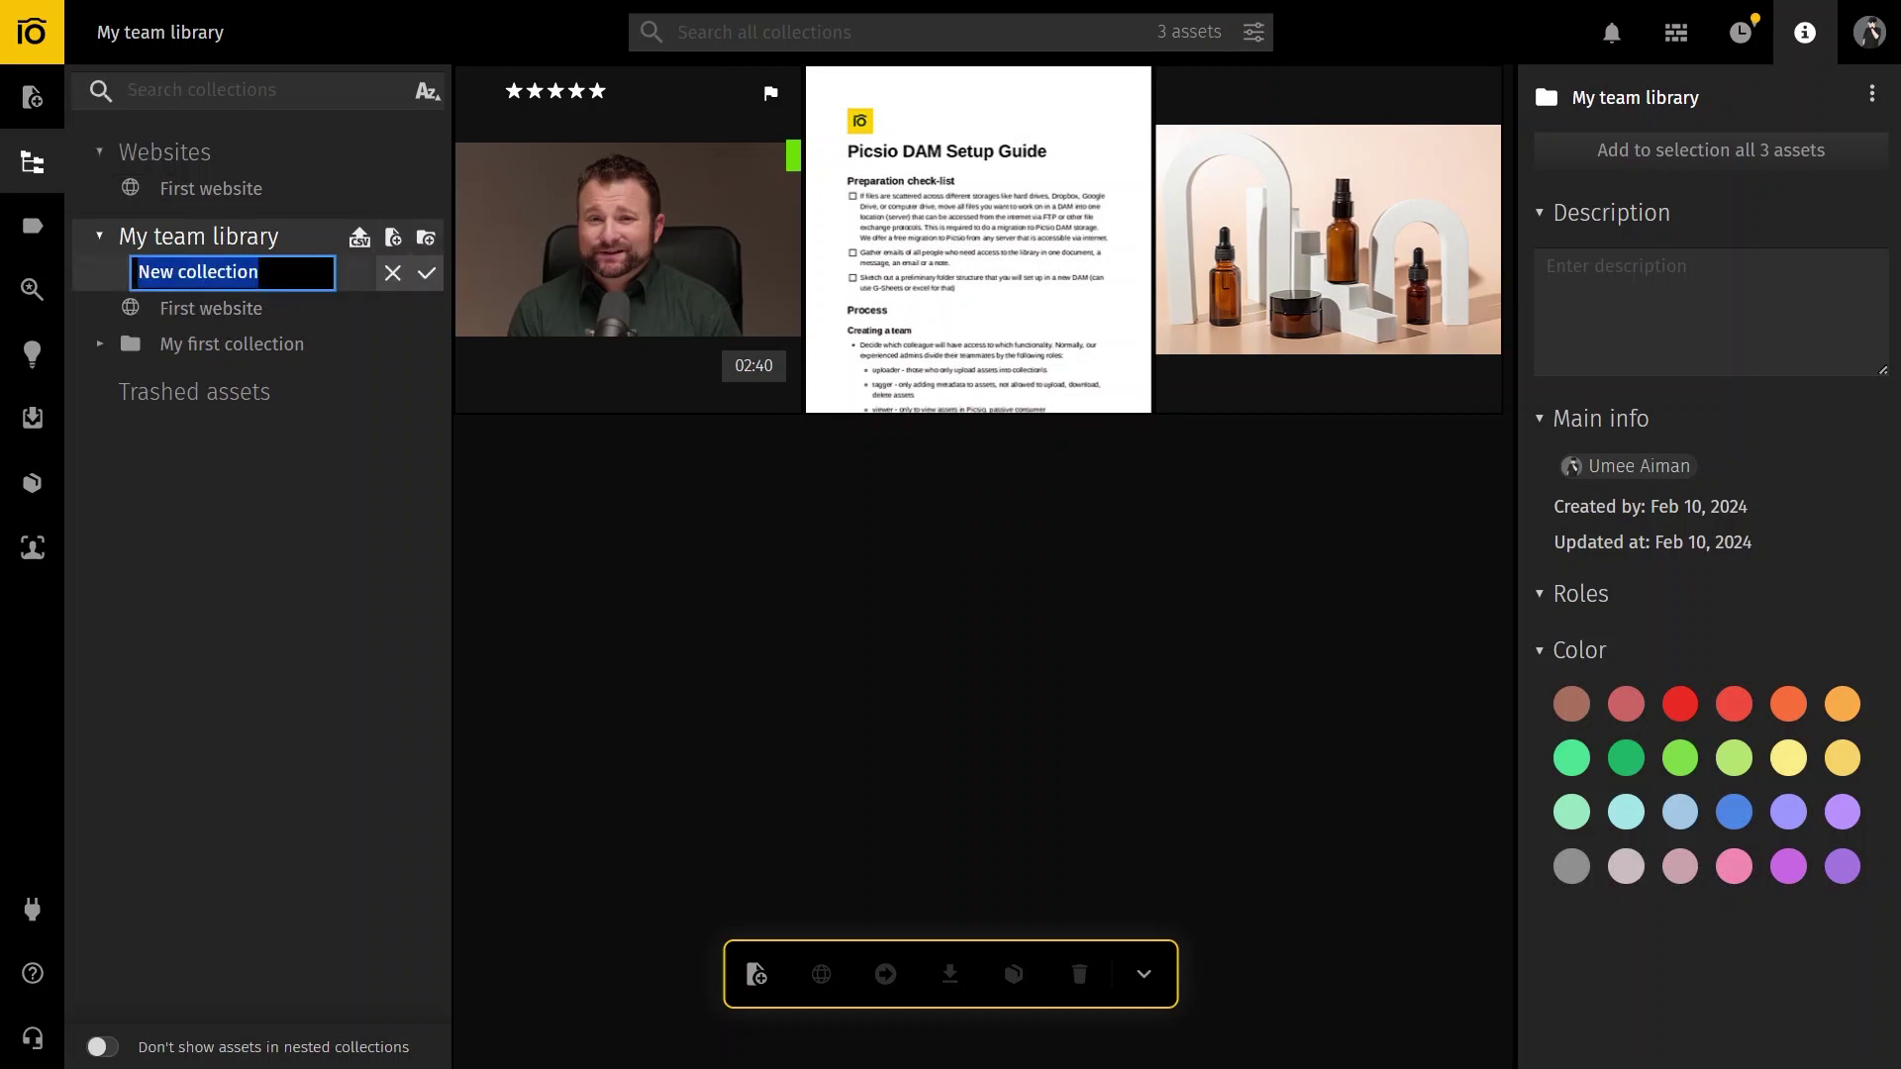
pyautogui.write('shopify')
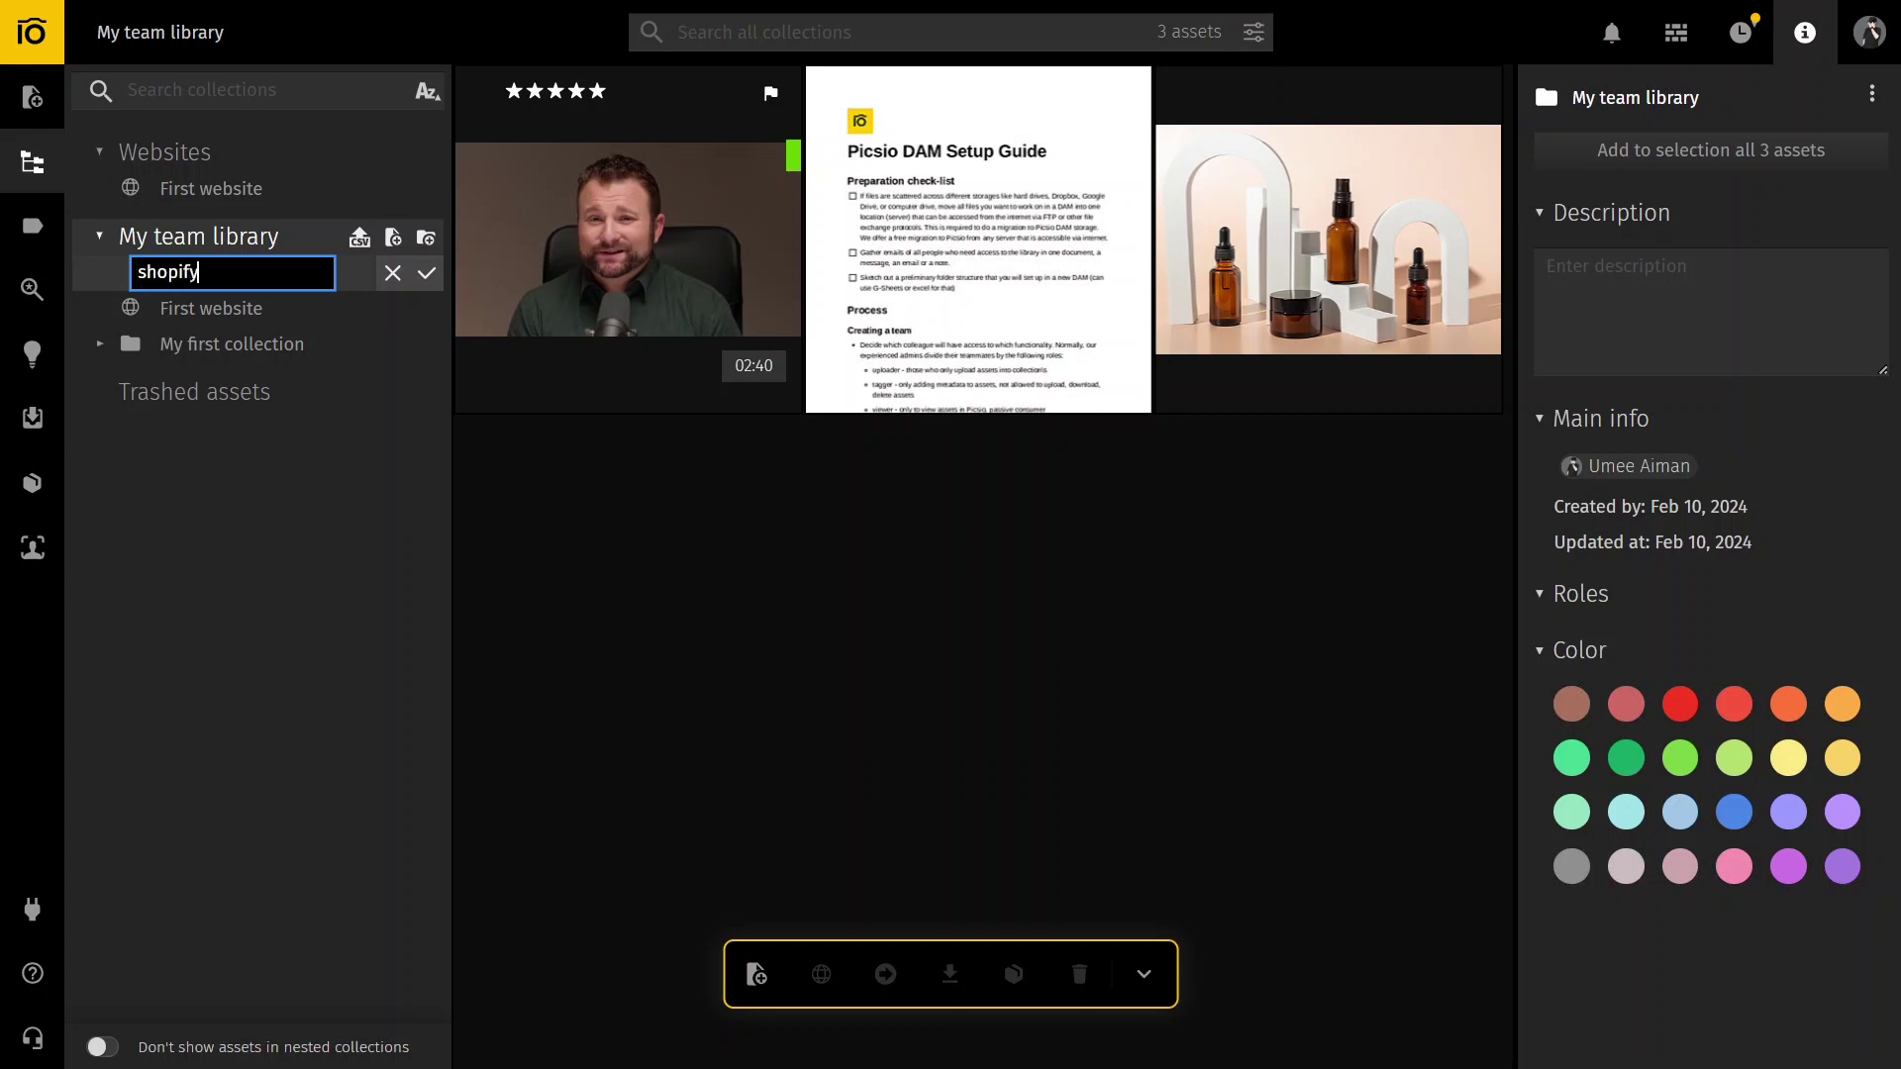
pyautogui.press('Return')
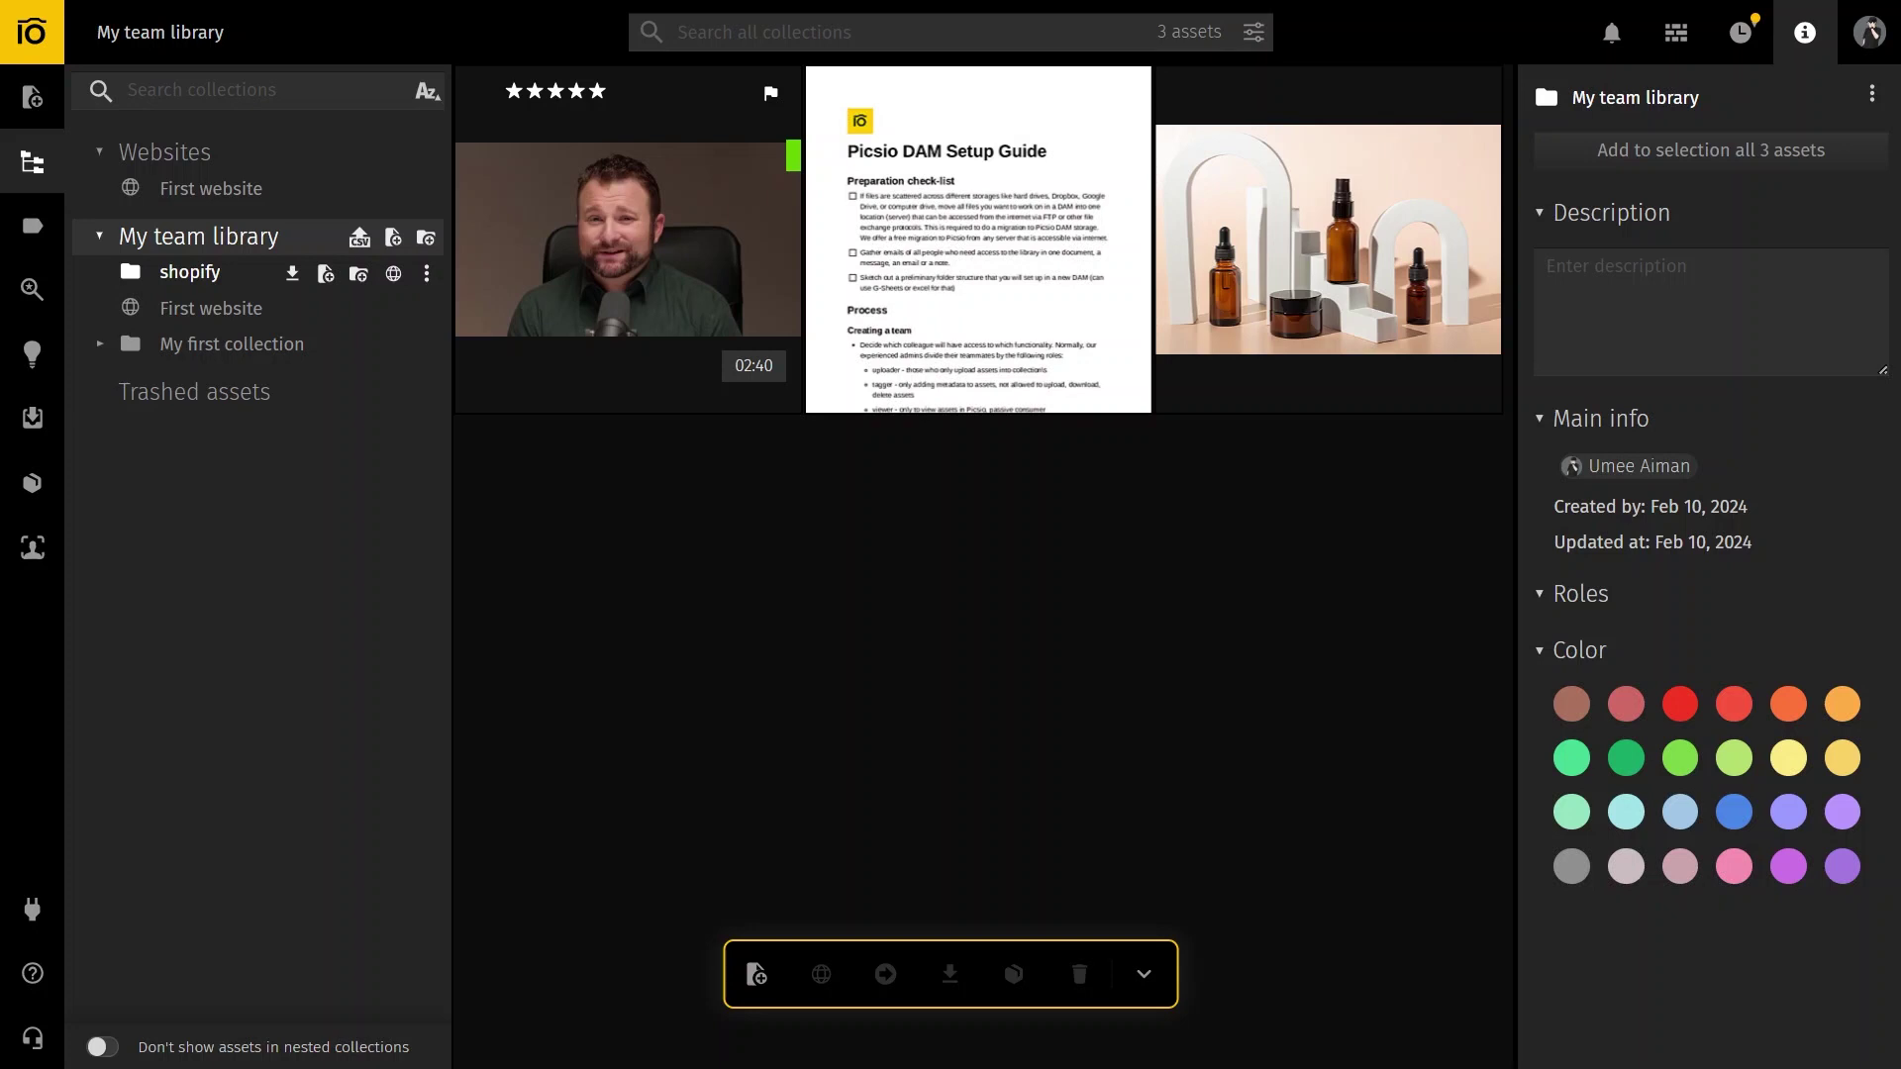
pyautogui.click(189, 271)
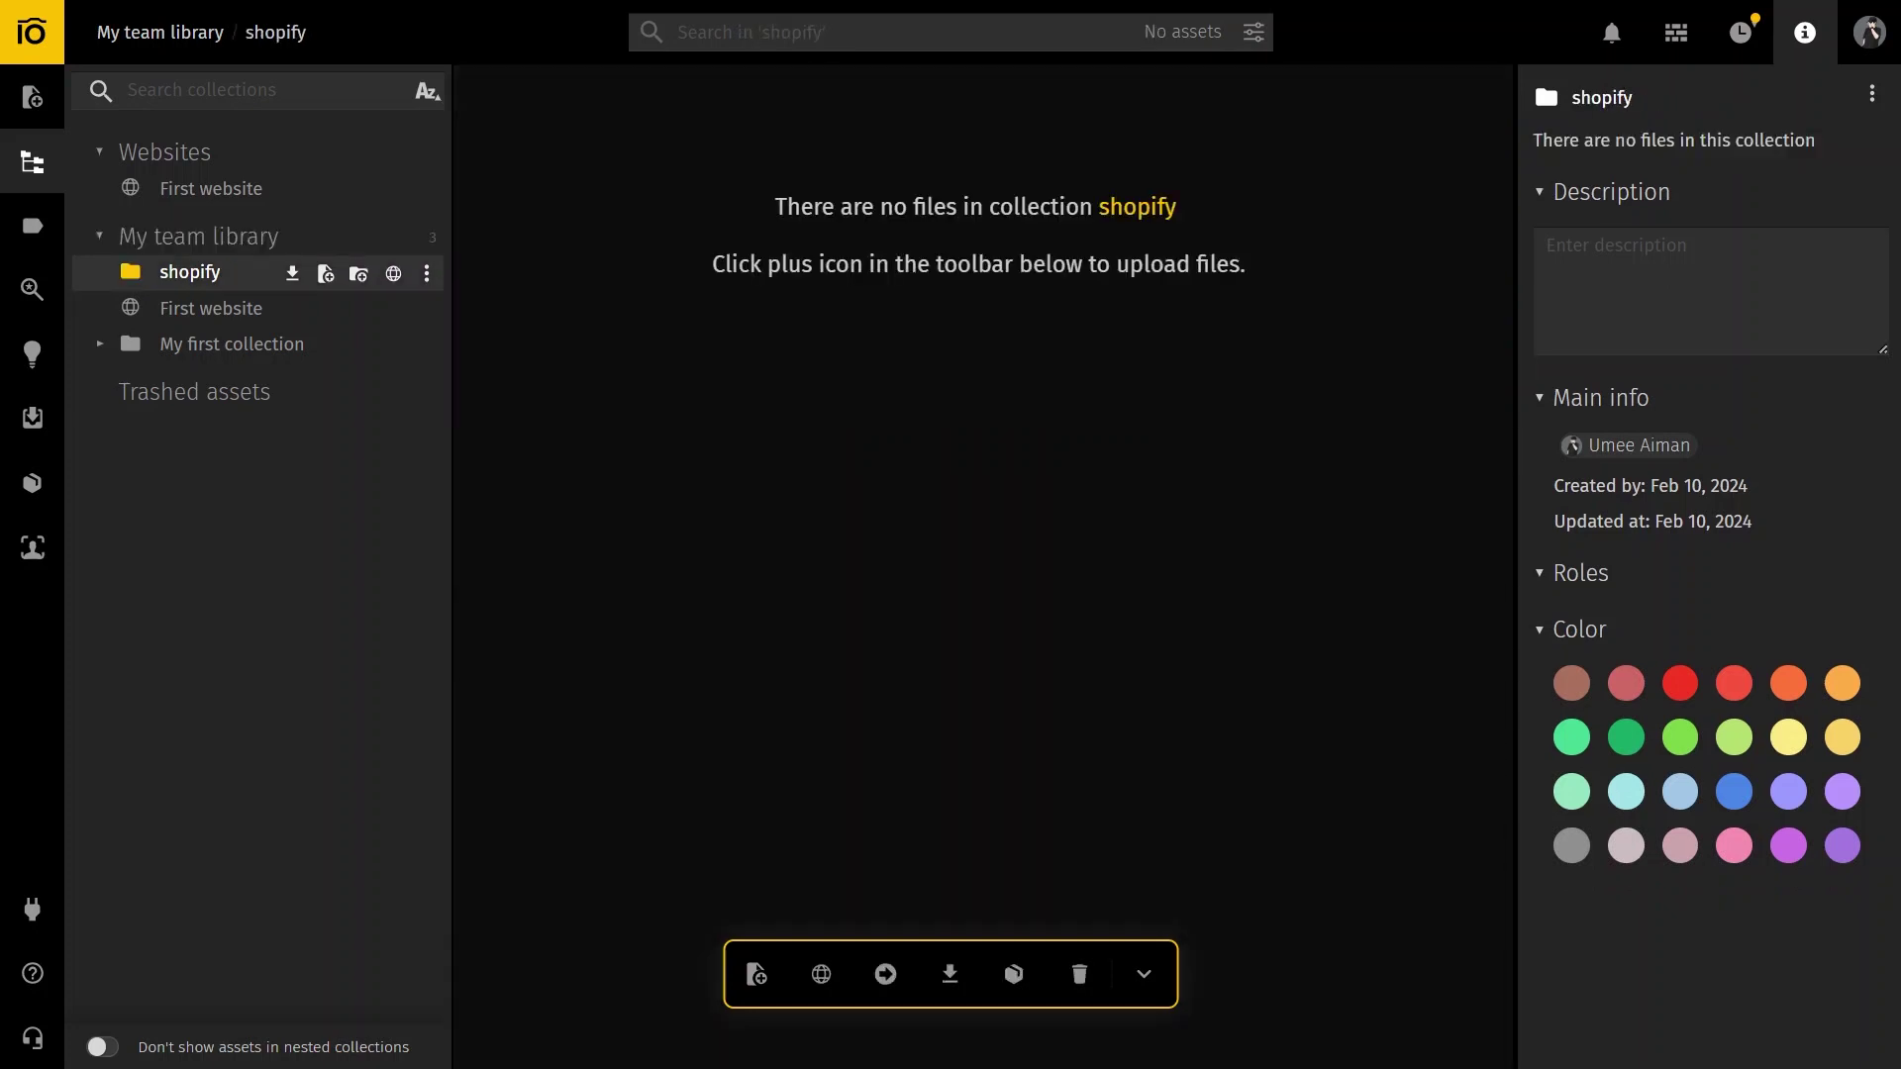
pyautogui.click(97, 182)
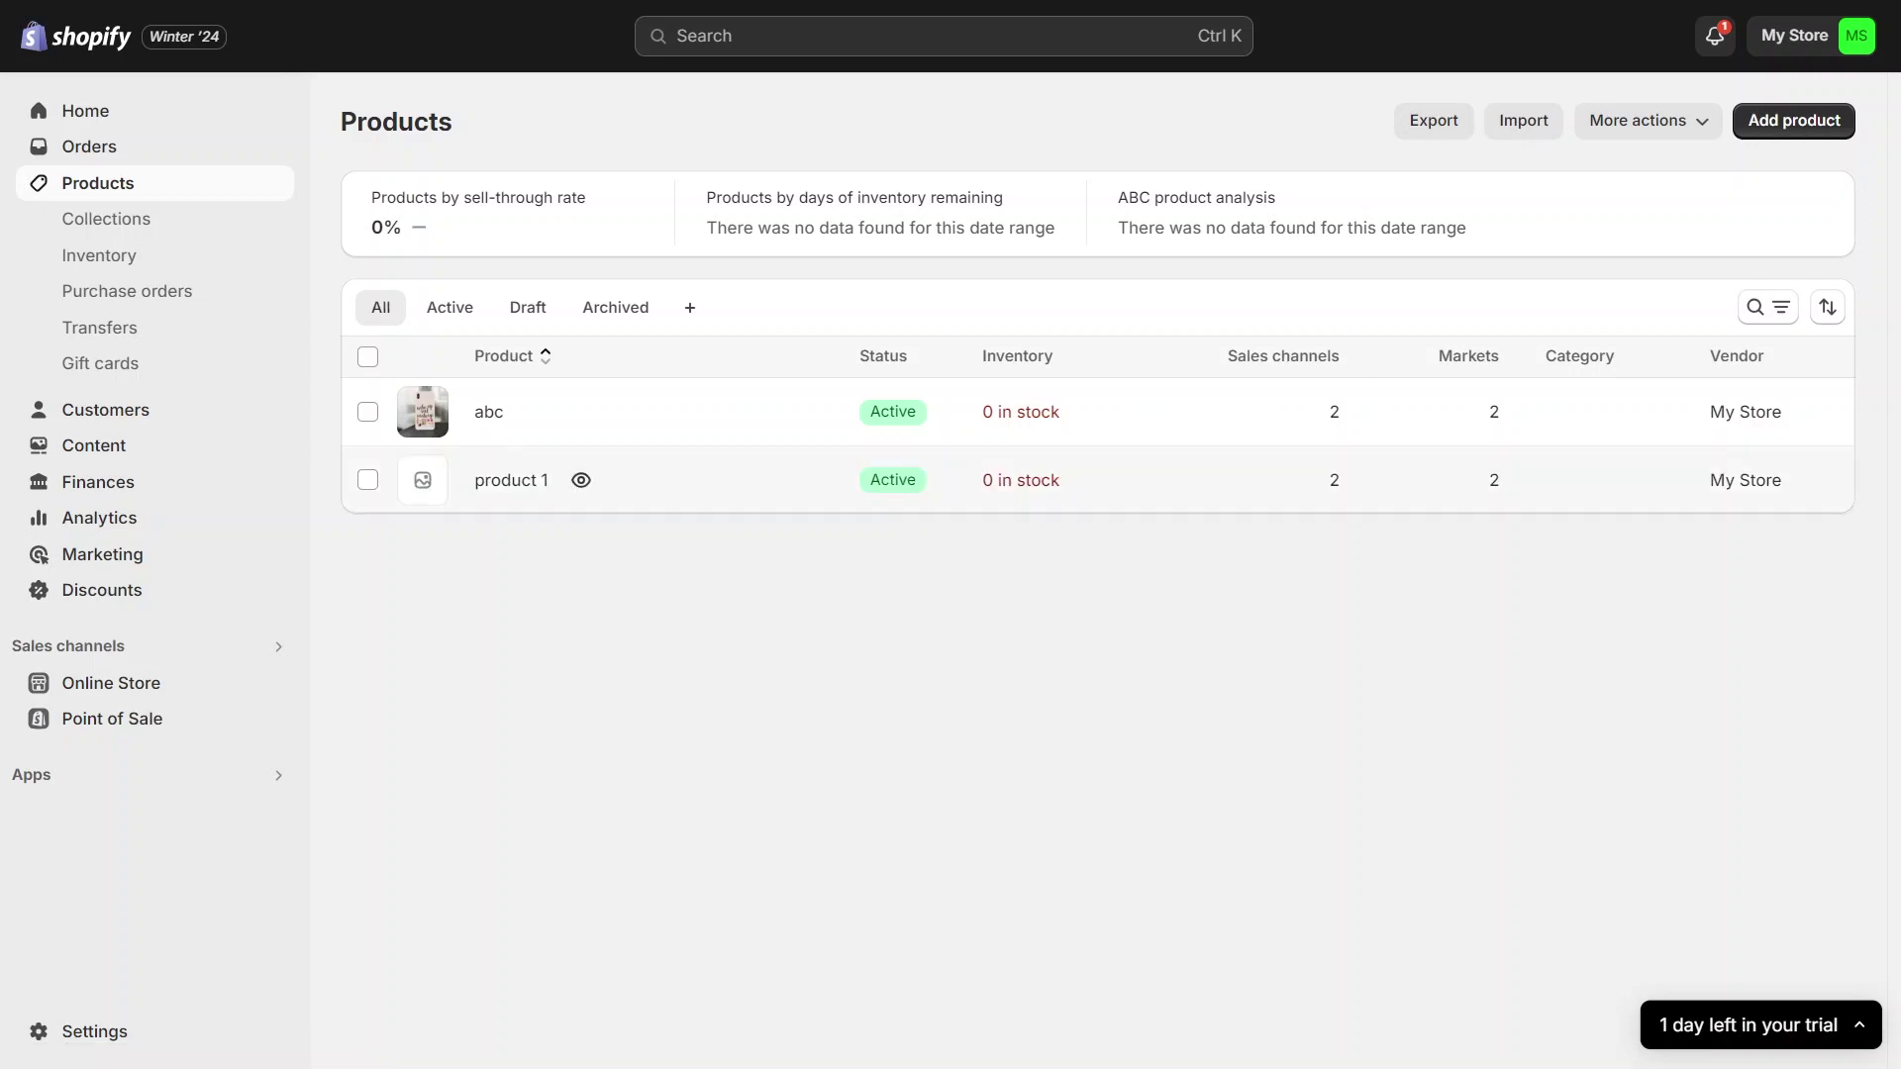
# Open product 1 and scroll down to its Inventory section with the empty SKU.
pyautogui.click(579, 480)
pyautogui.scroll(-5, 891, 555)
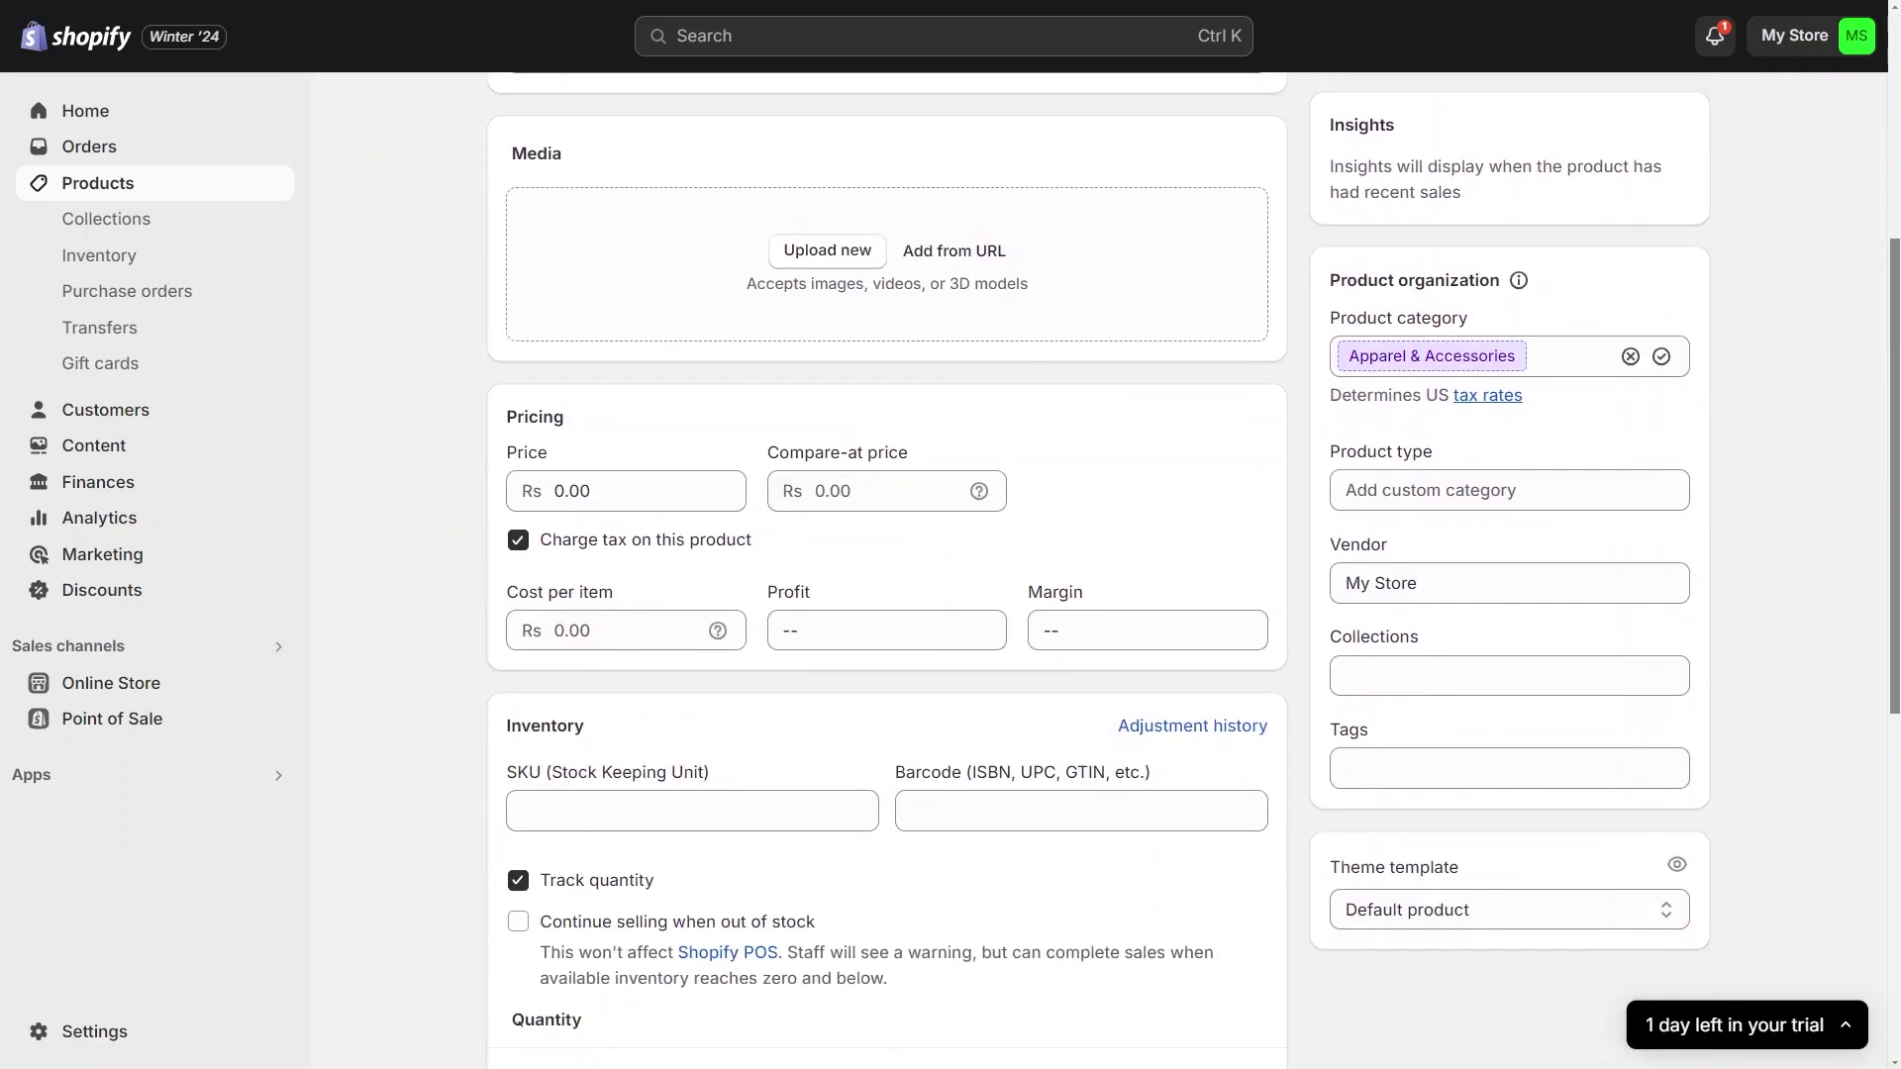
pyautogui.scroll(-4, 892, 555)
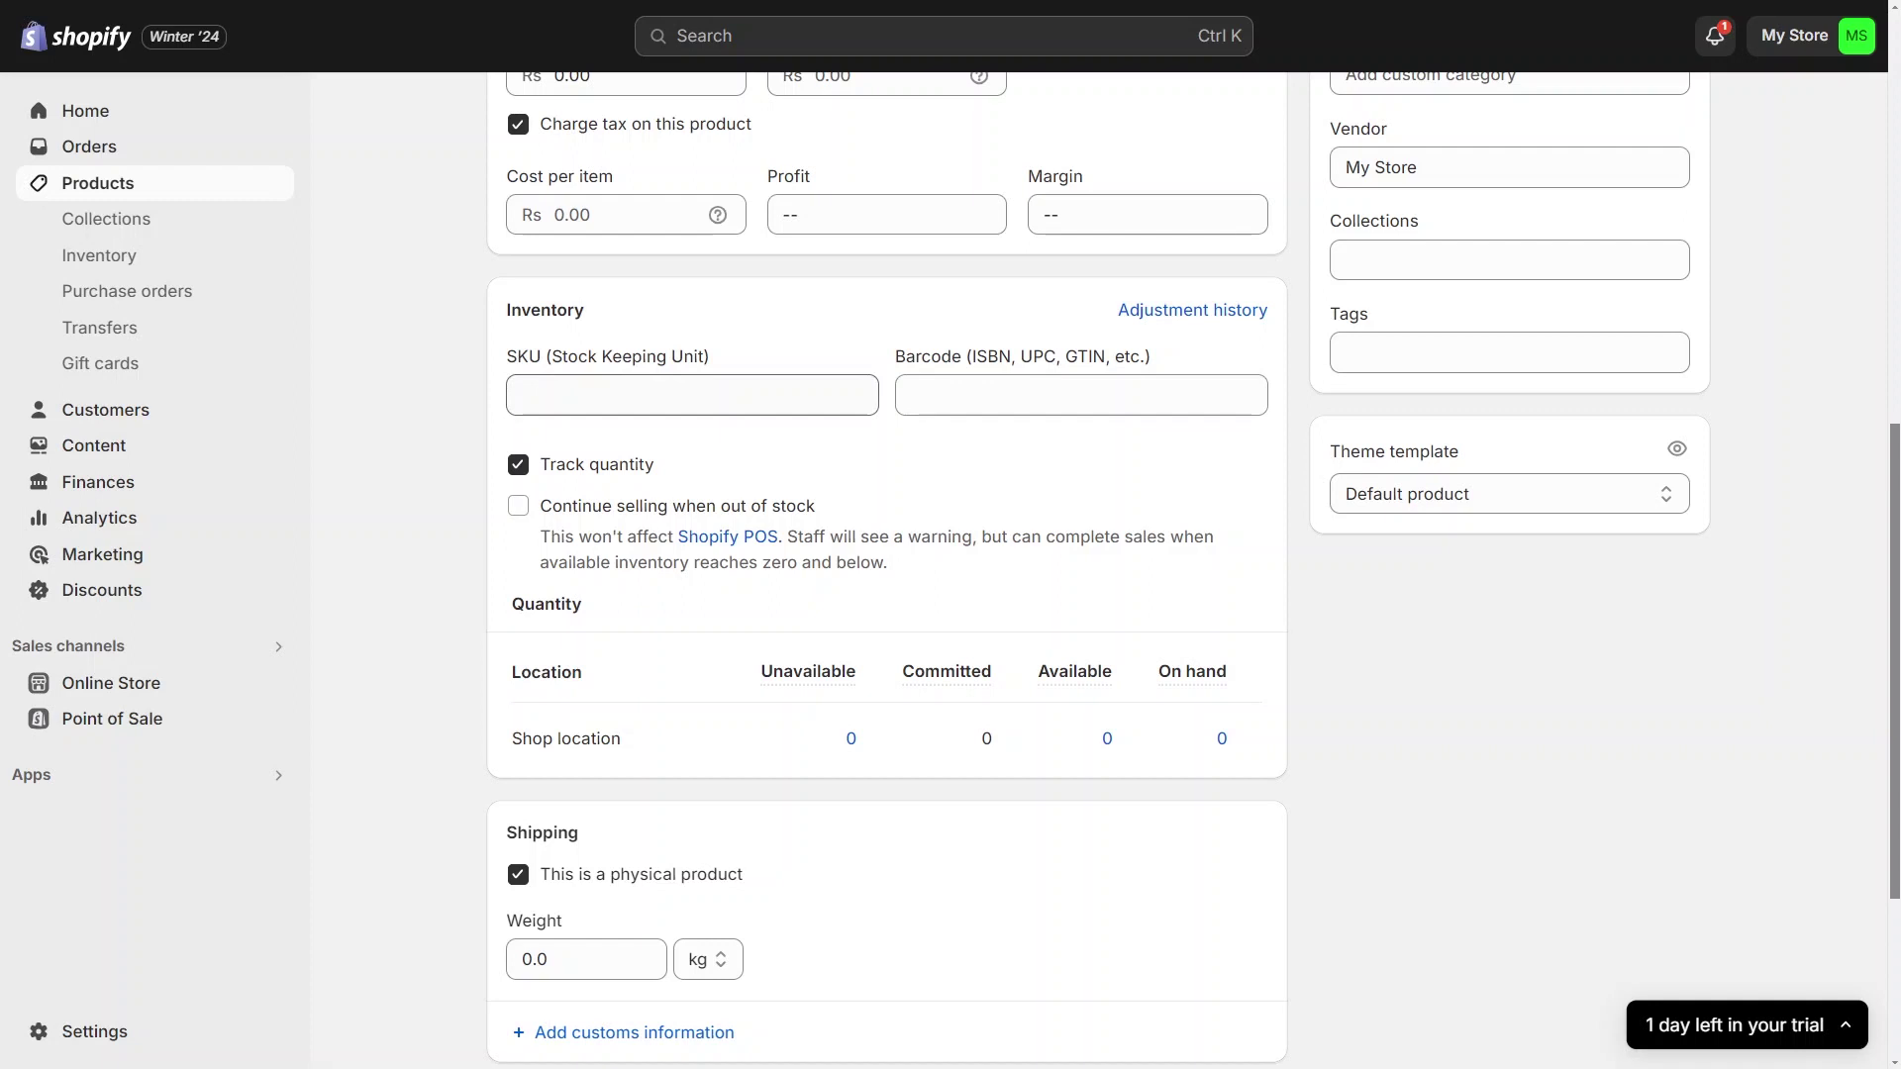
# Enter pro123 as product 1's SKU.
pyautogui.click(692, 395)
pyautogui.write('p')
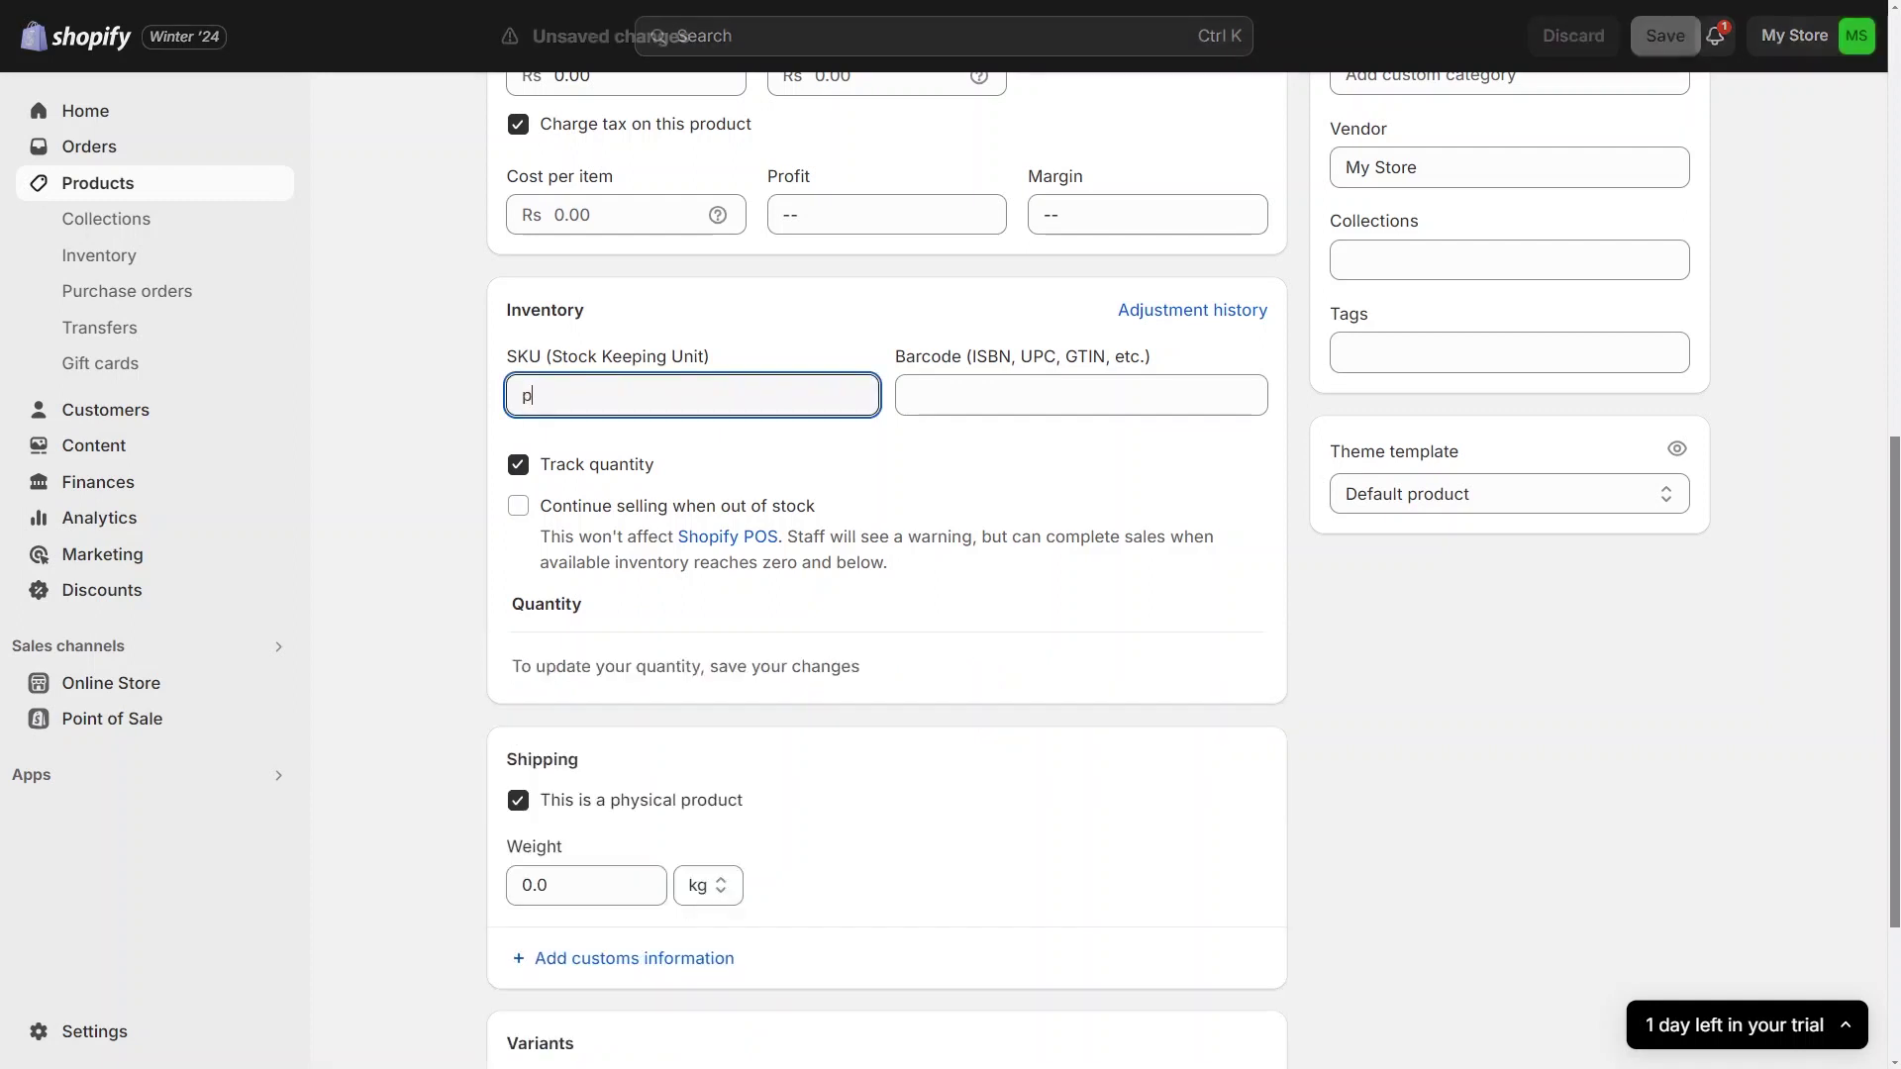
pyautogui.write('ro123')
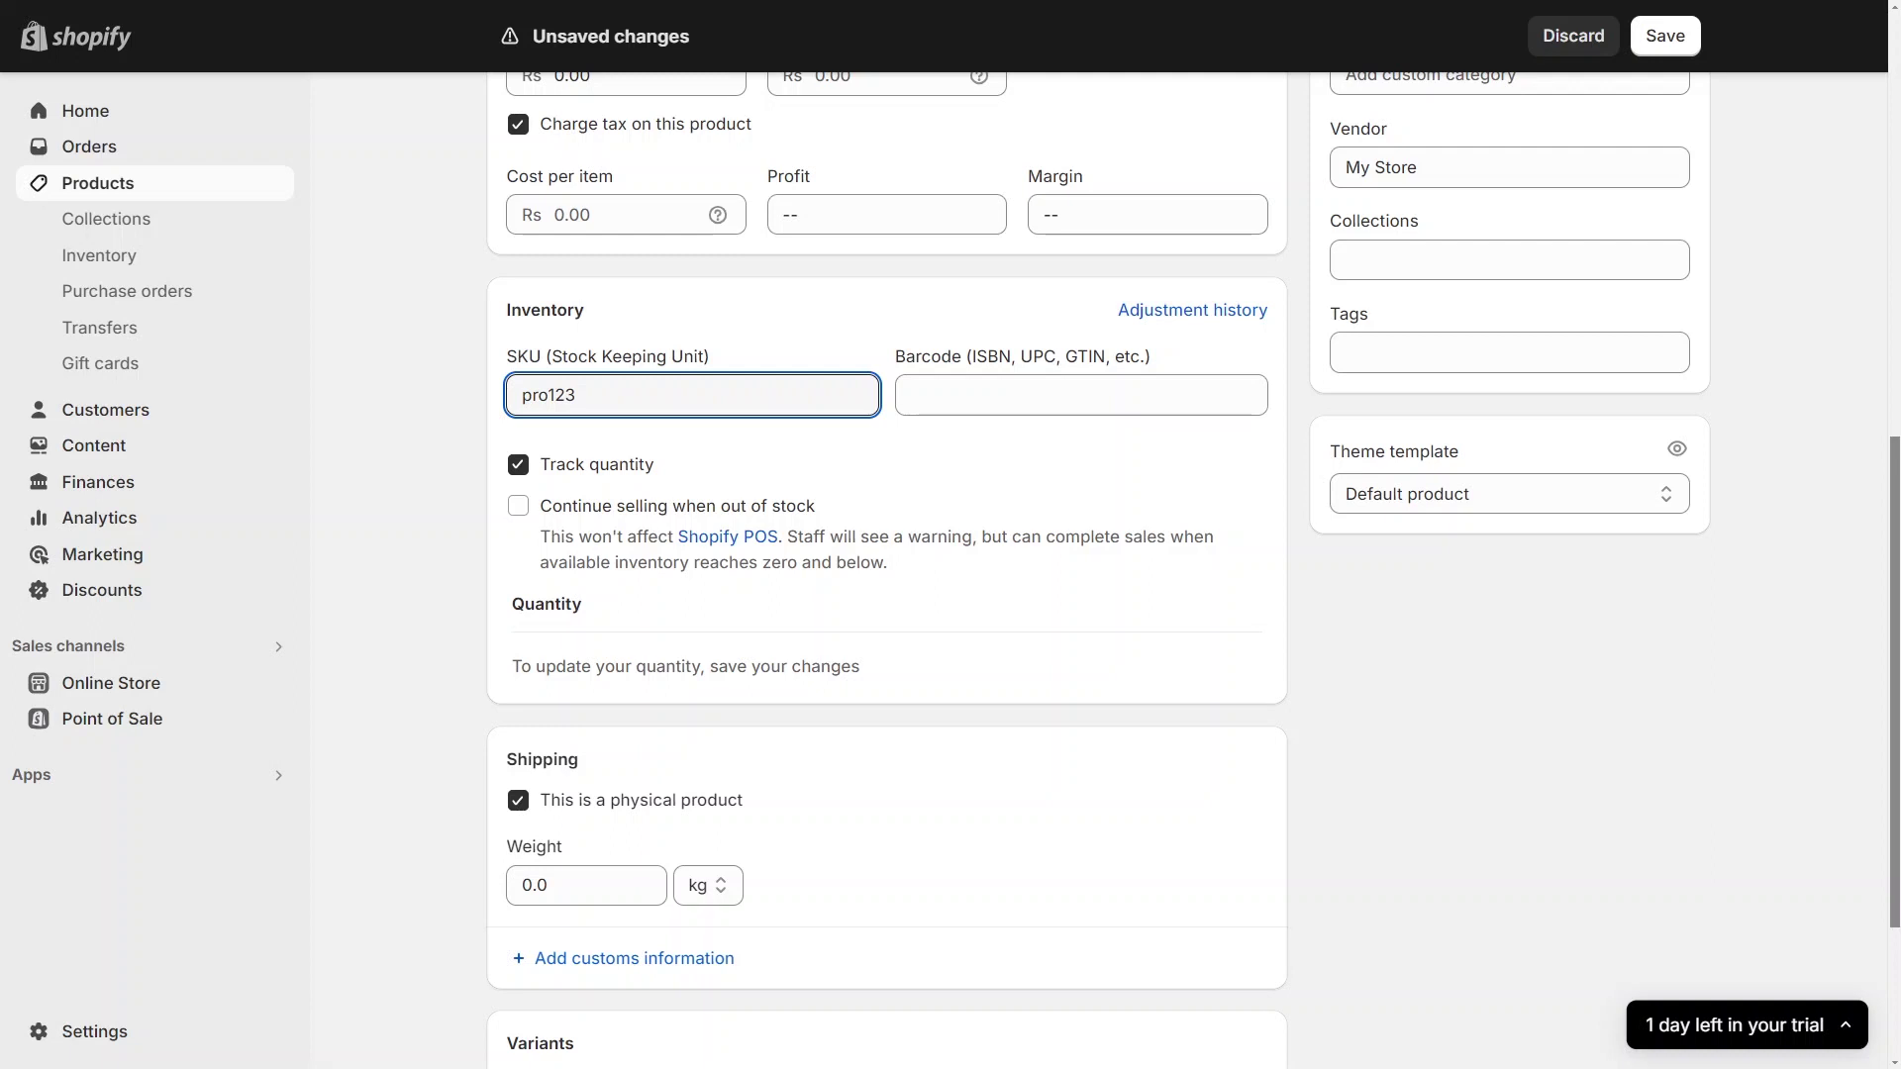
# Scroll back up to the top of product 1's edit page.
pyautogui.scroll(1, 950, 571)
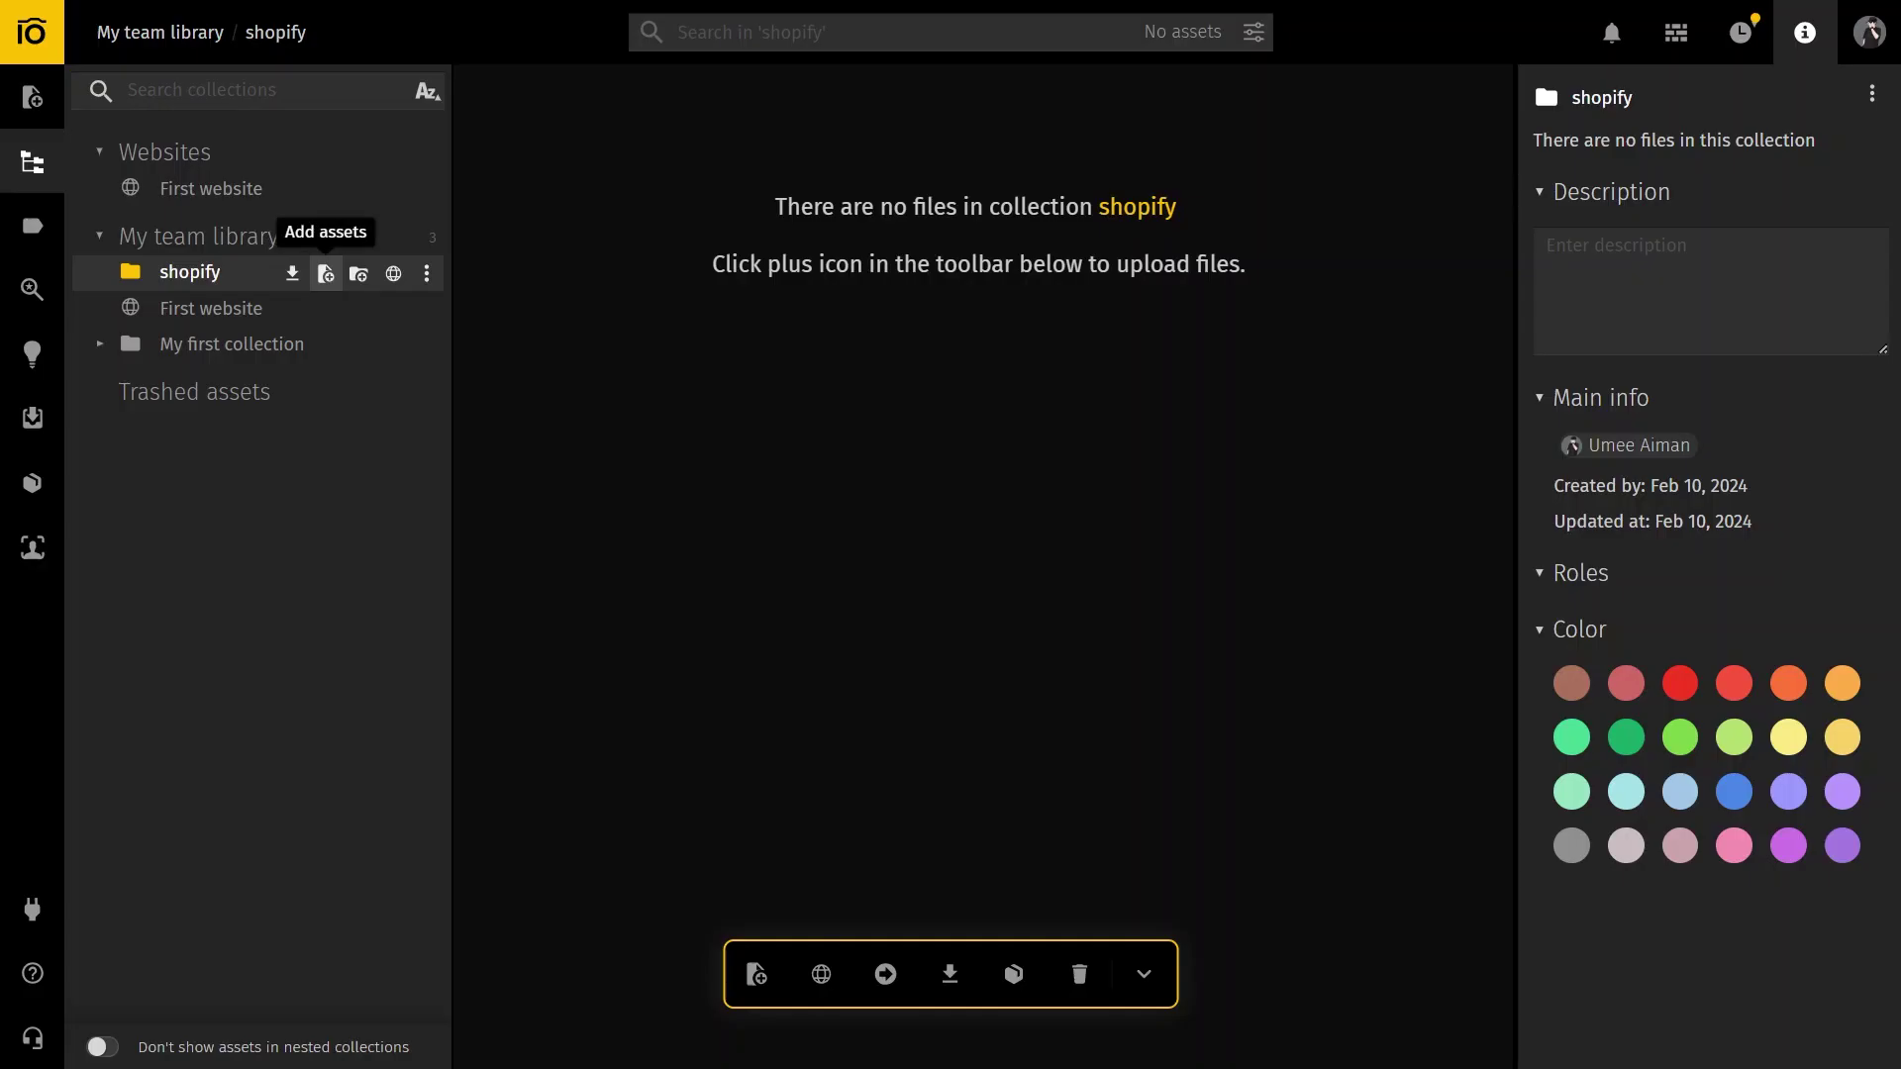
# Upload 1st-card-mehndi.jpg from the computer into the shopify collection.
pyautogui.click(326, 273)
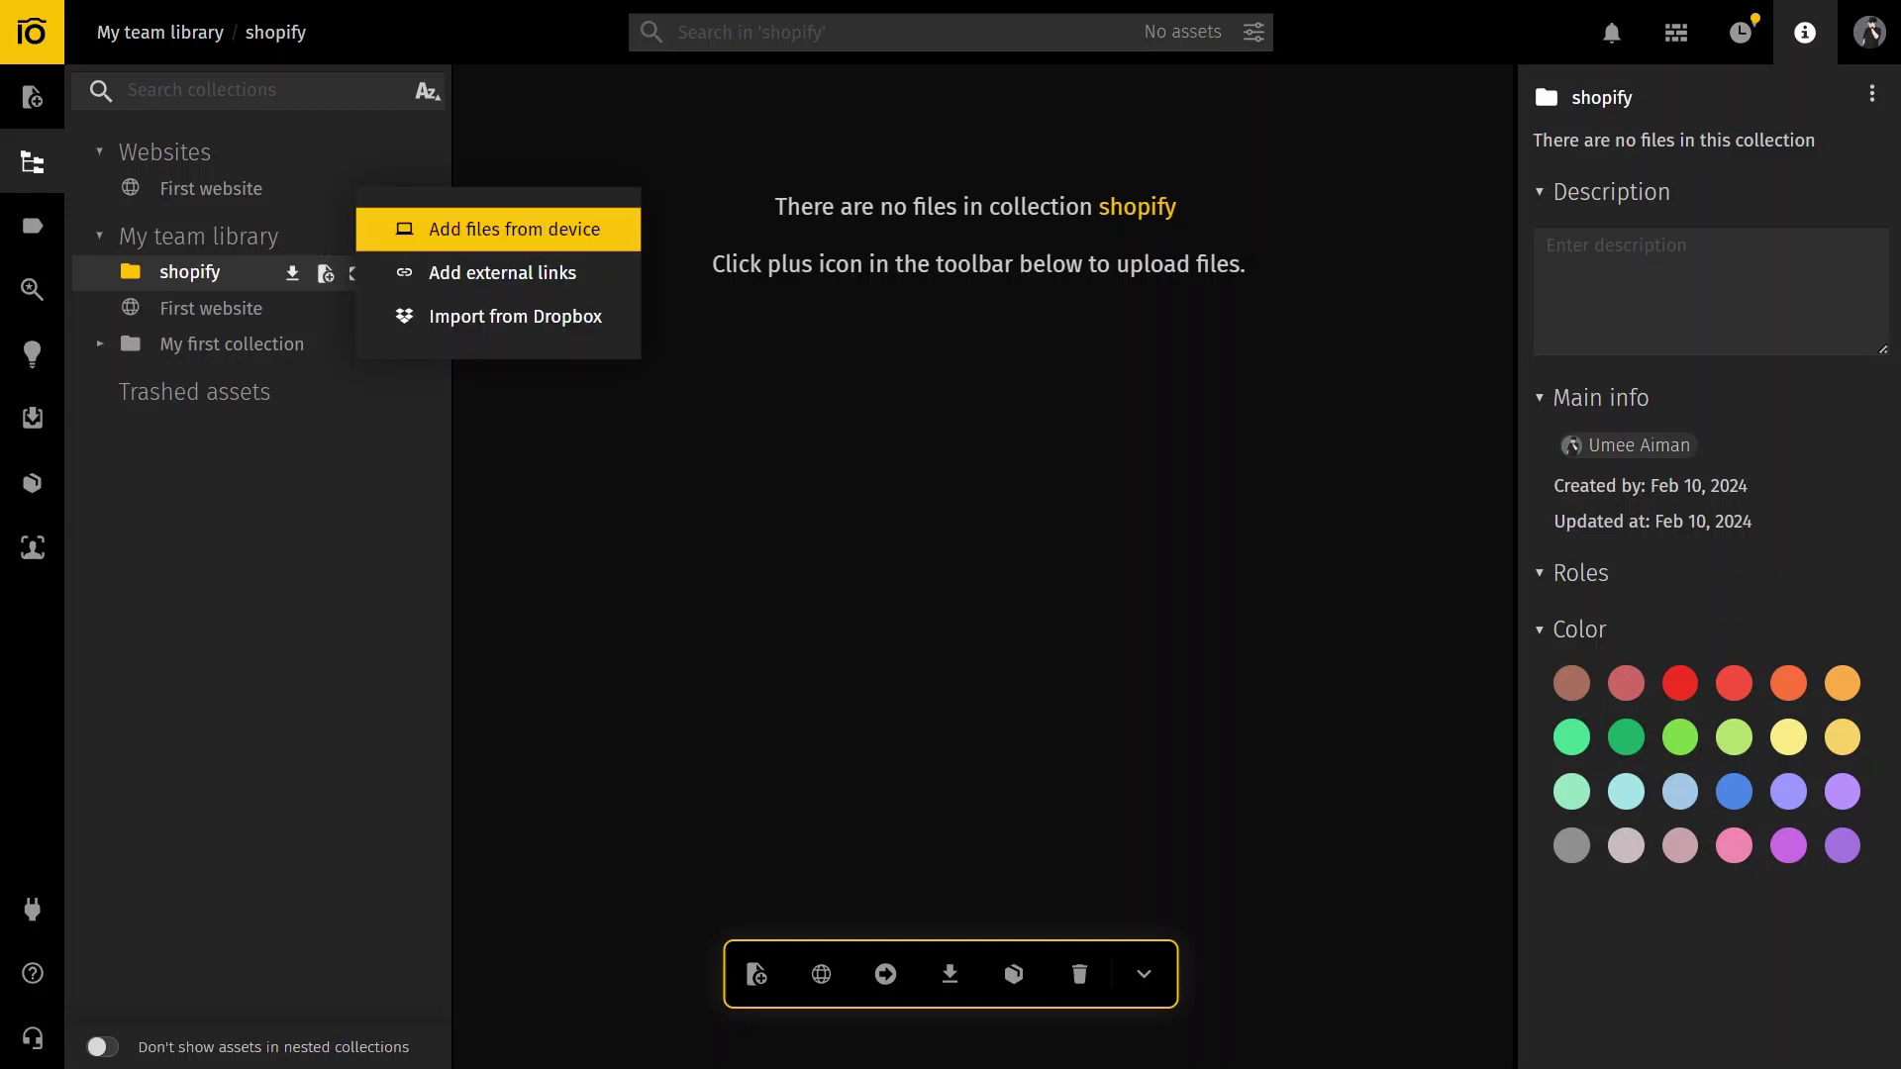
pyautogui.click(514, 228)
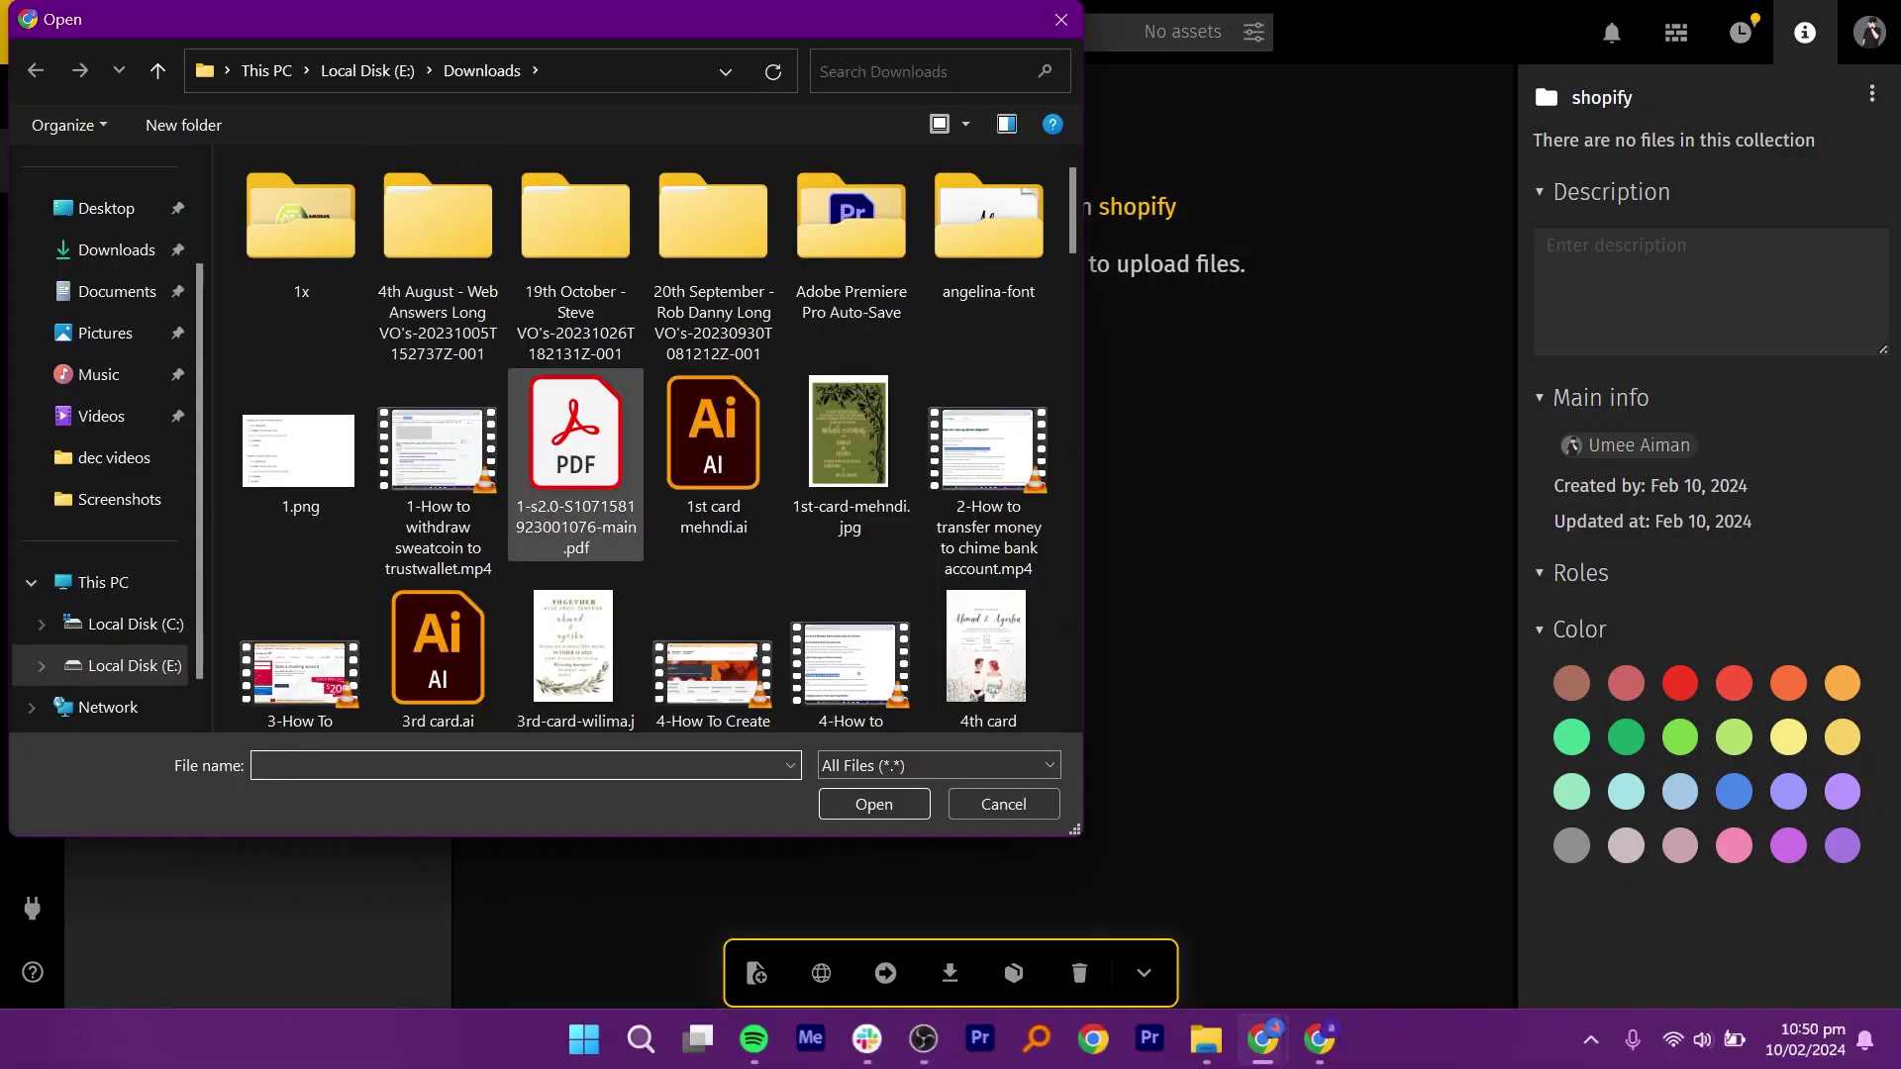
pyautogui.click(849, 446)
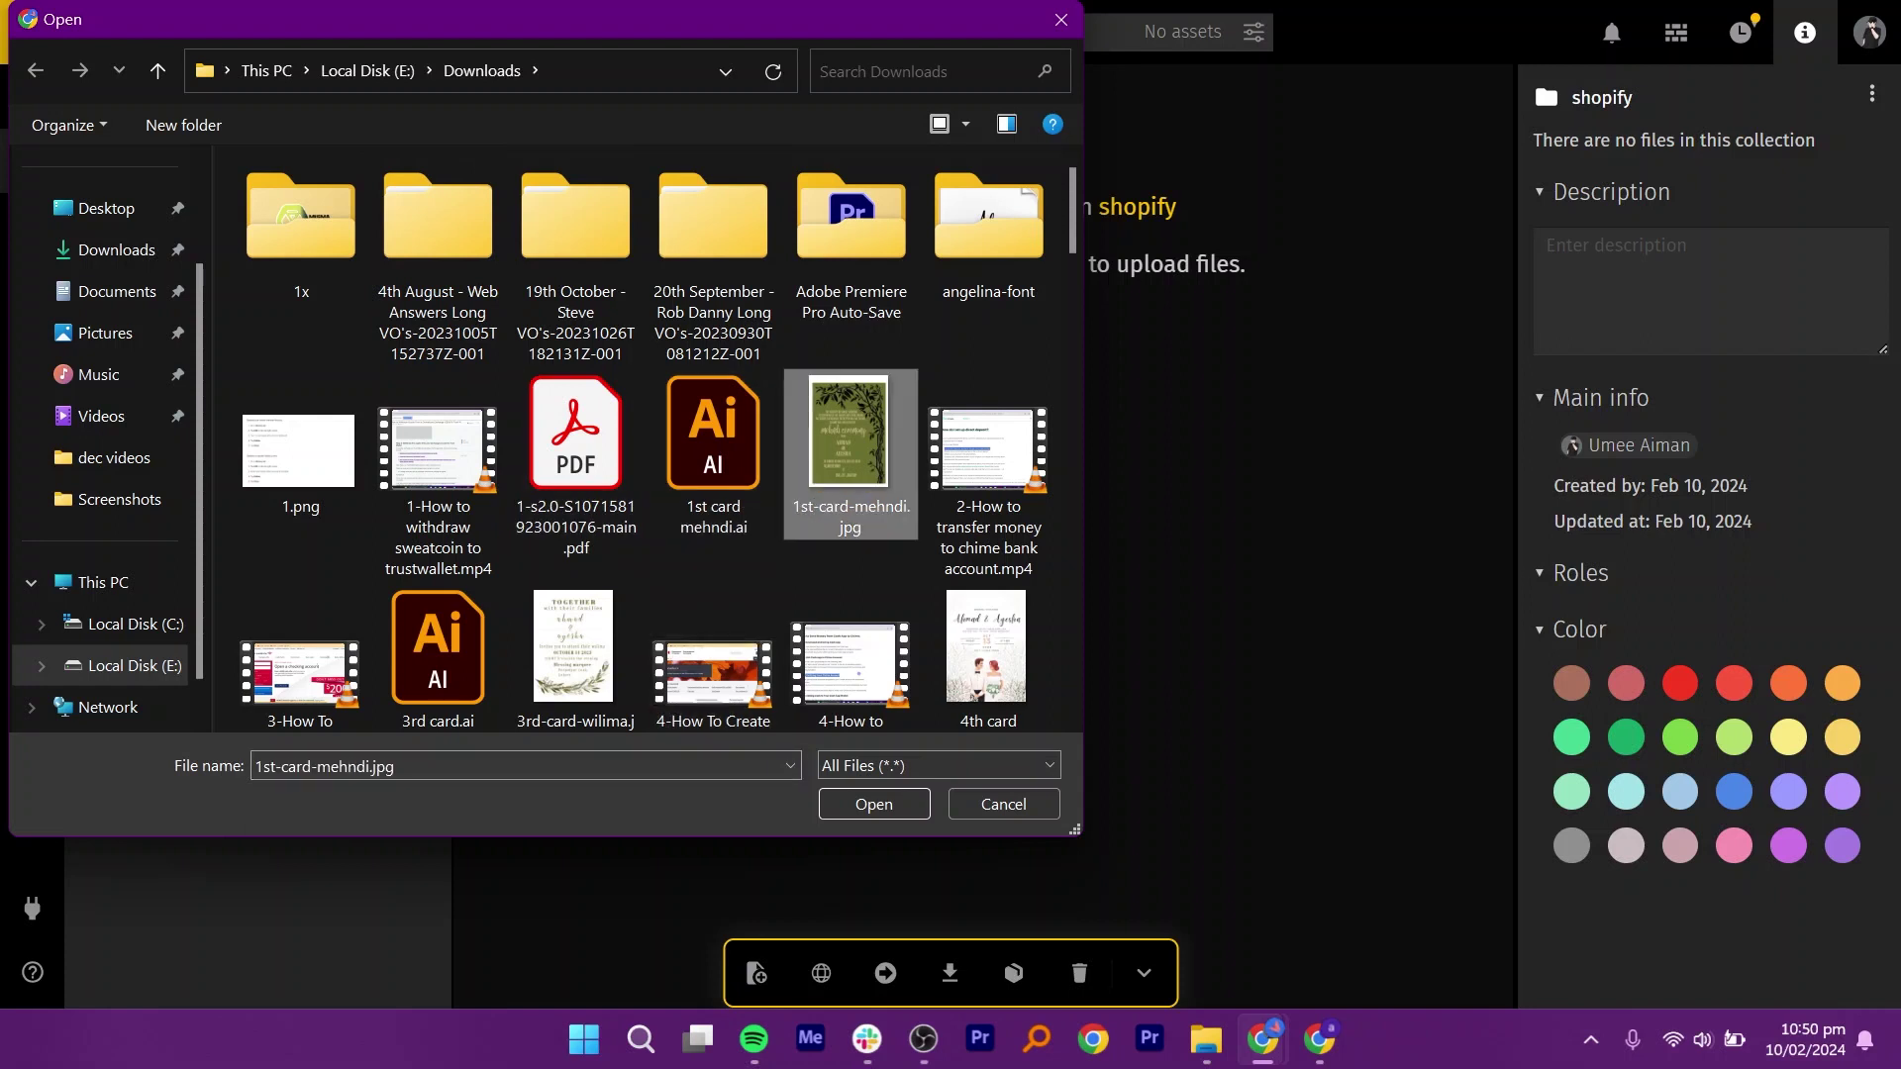
pyautogui.scroll(-1, 575, 654)
pyautogui.press('Return')
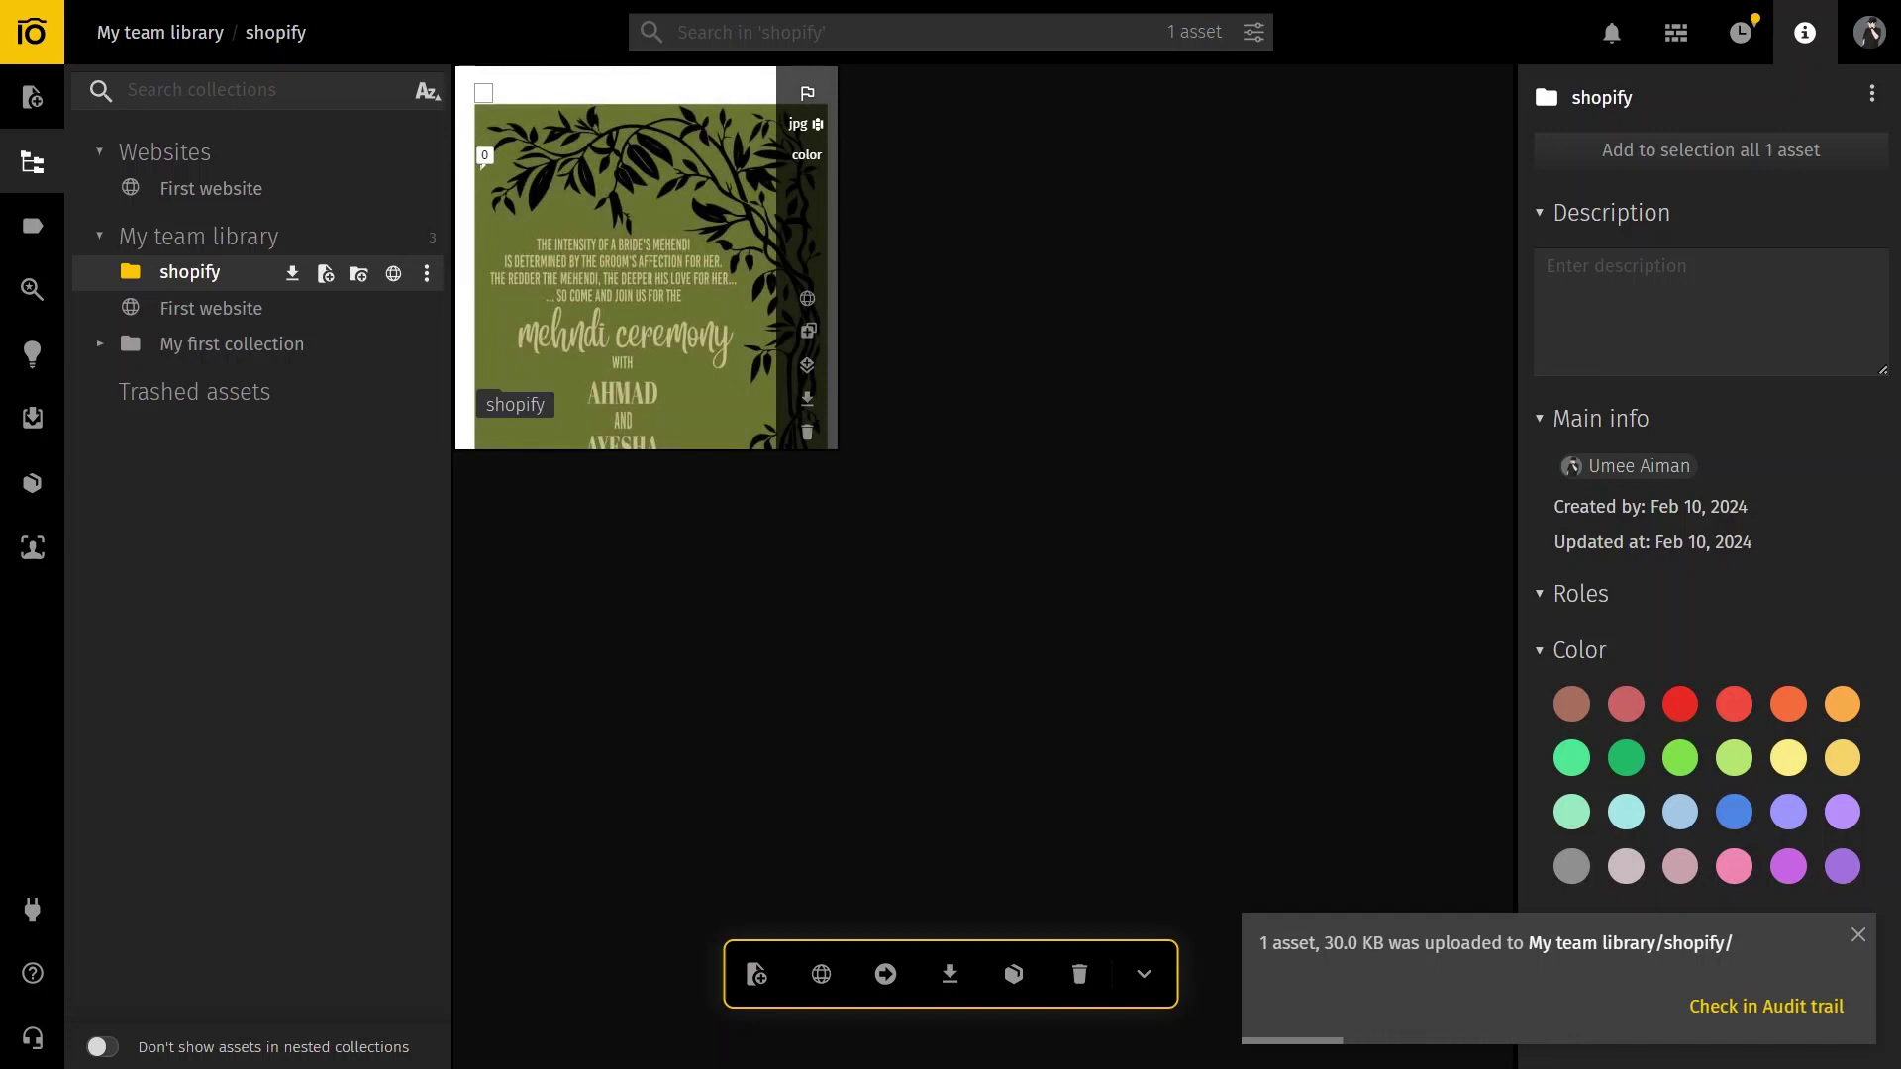
# Launch Pics.io: Bulk Image Upload from admin Home and pick the shopify collection as image source.
pyautogui.hotkey('ctrl', 'Tab')
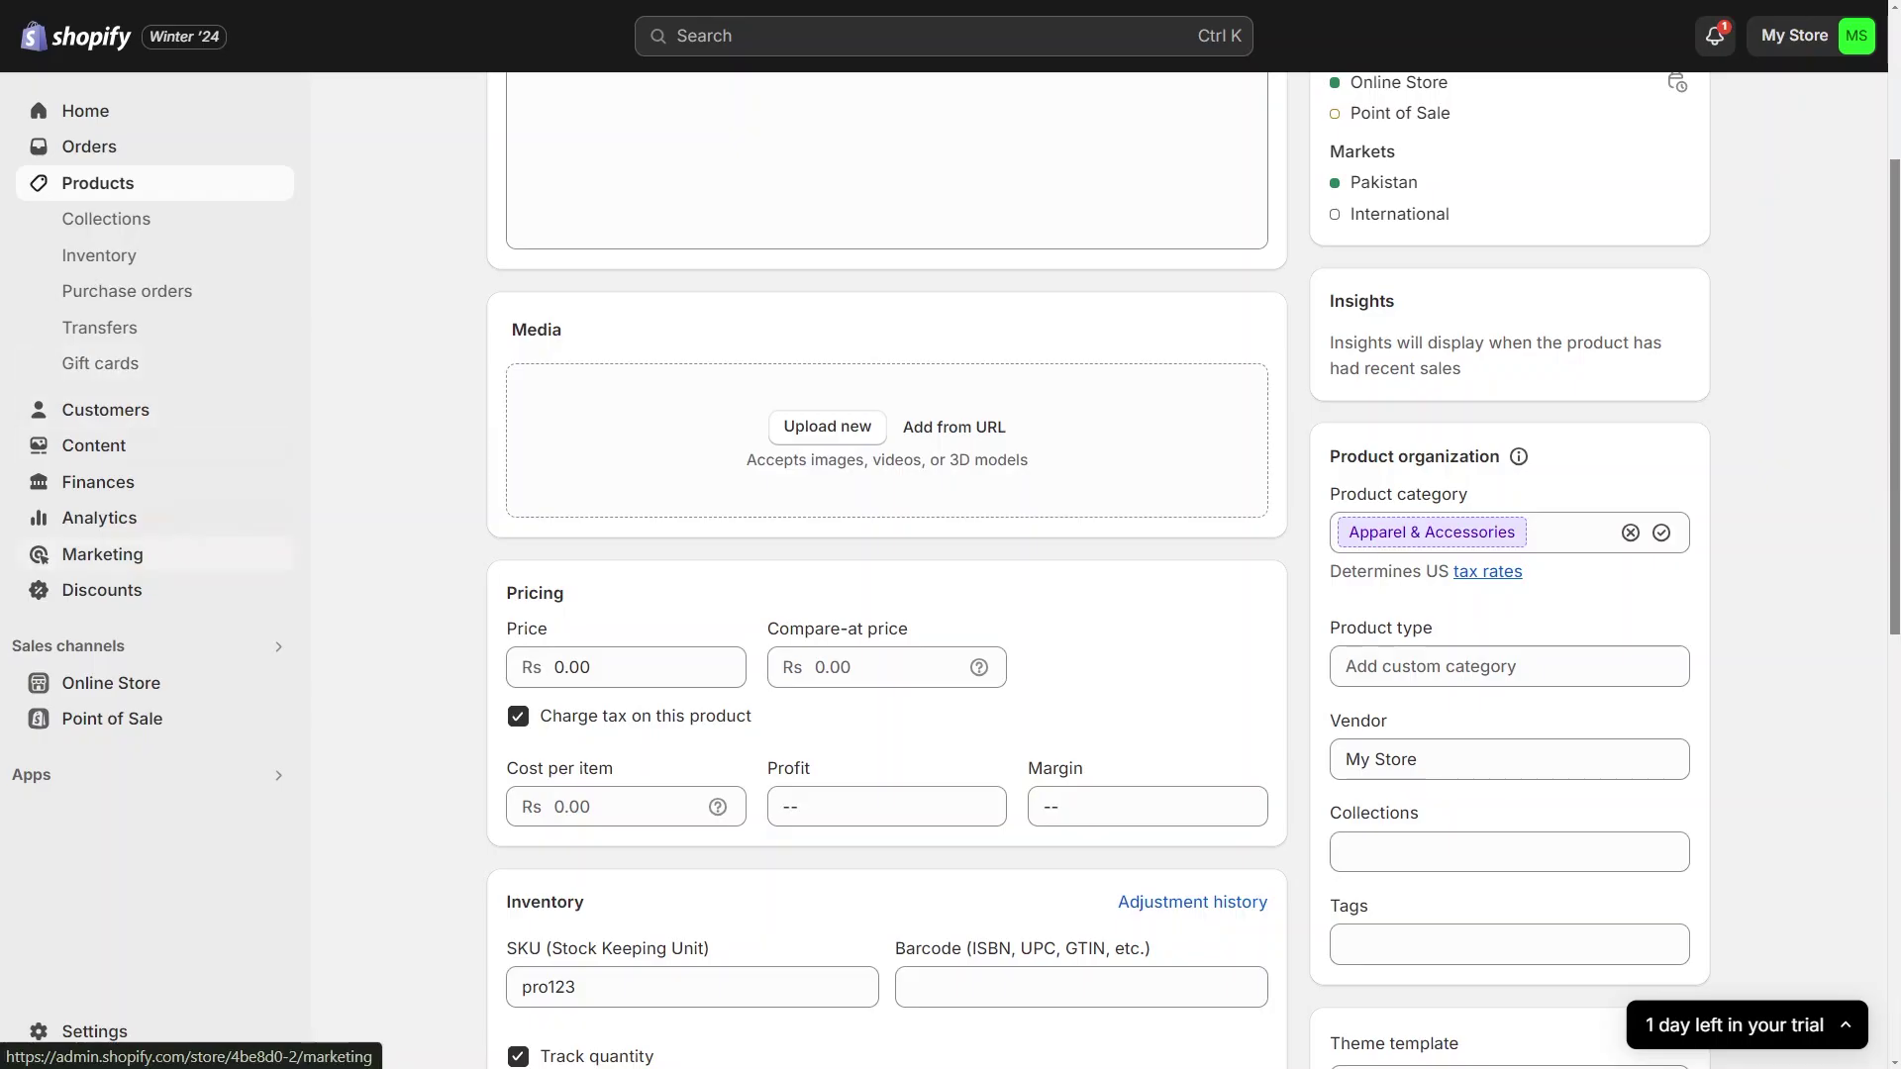
pyautogui.click(85, 110)
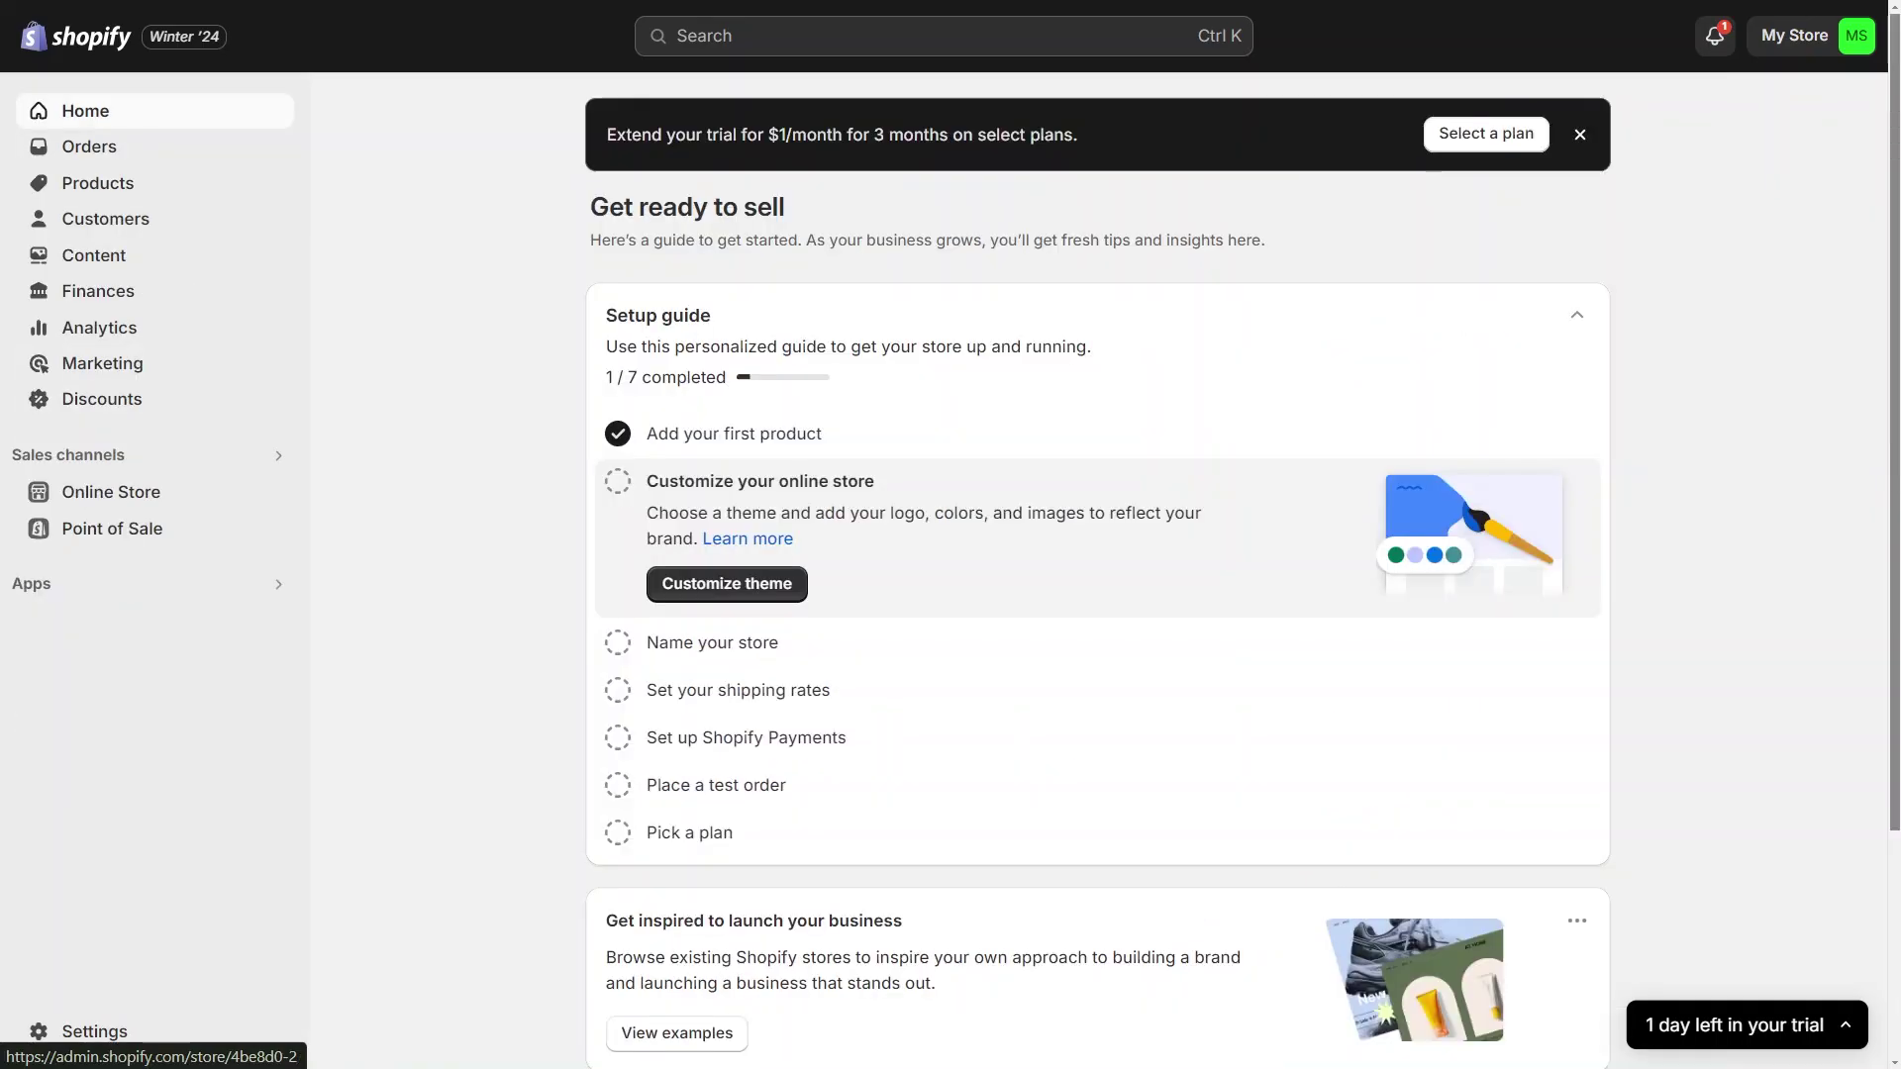
pyautogui.click(139, 630)
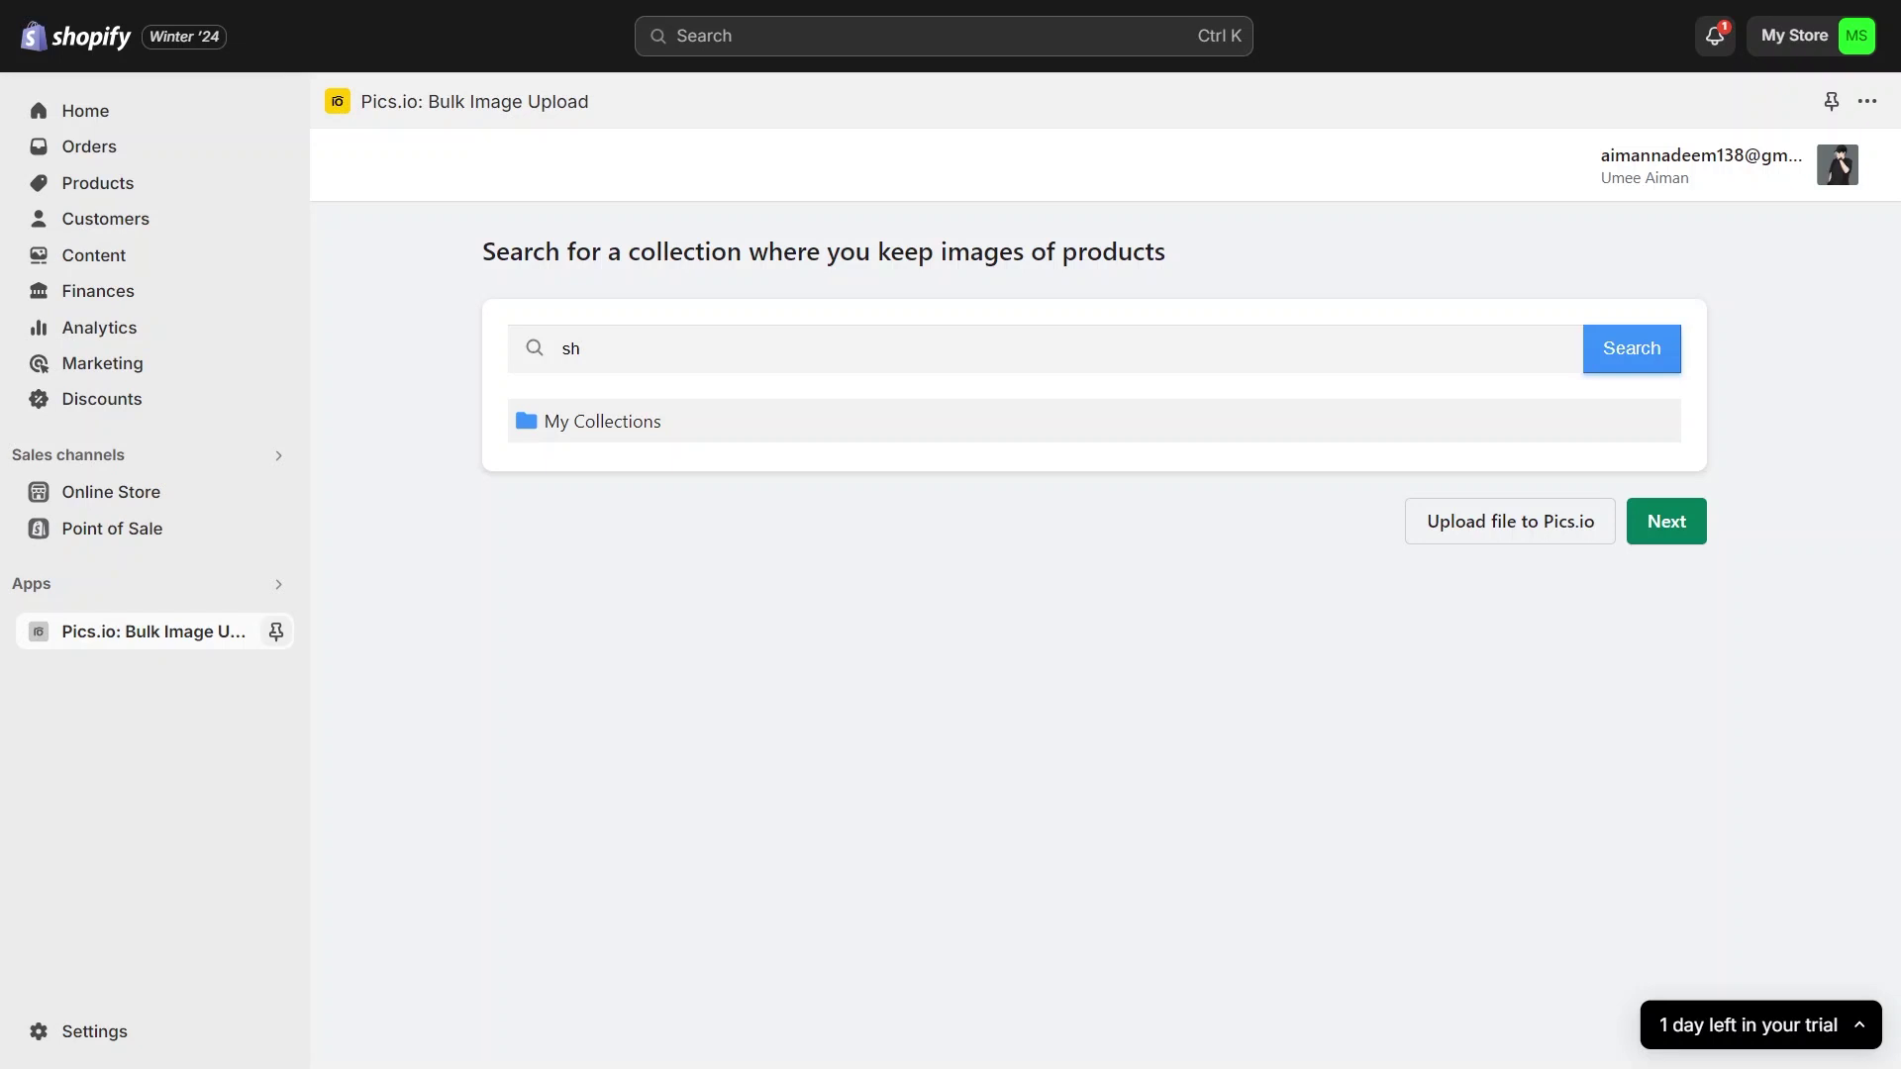
pyautogui.write('opify')
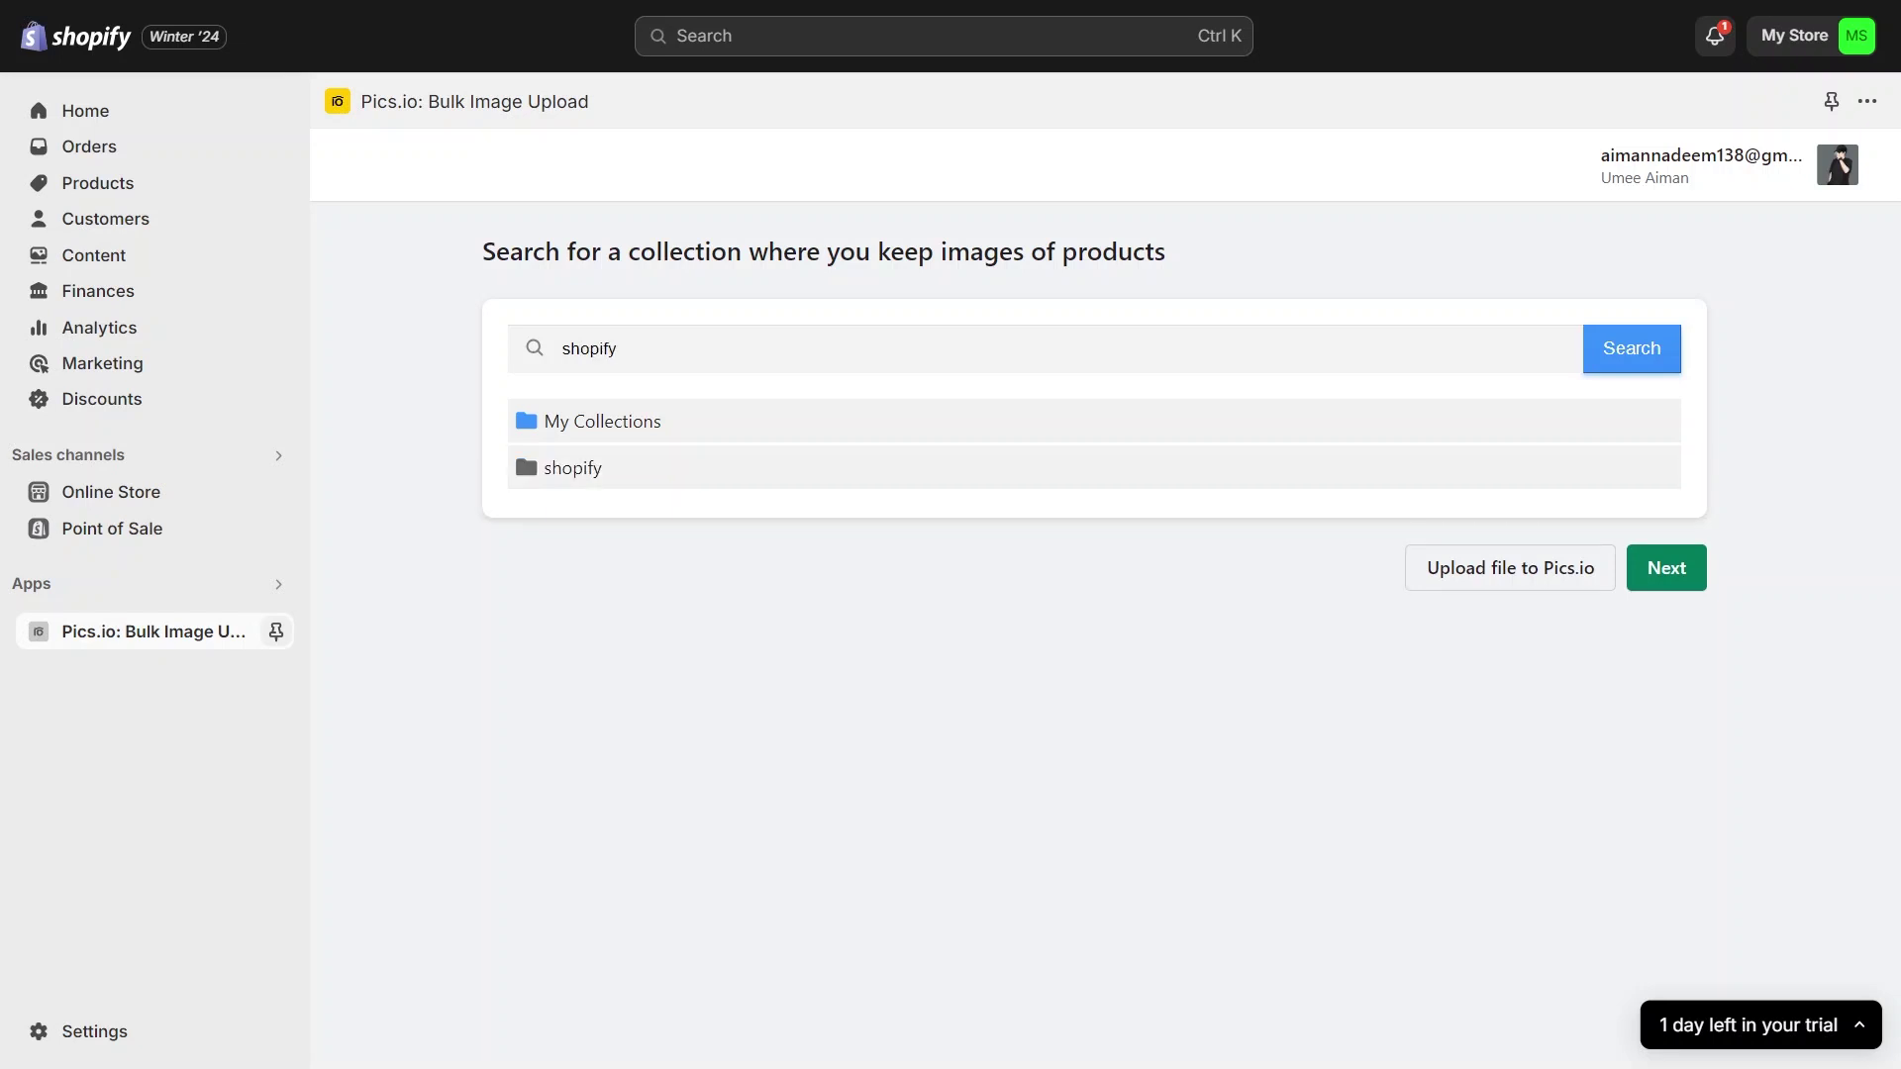
pyautogui.click(572, 467)
# Match product SKUs by file name, confirming filenames equal SKUs, and run the bulk upload.
pyautogui.click(1666, 567)
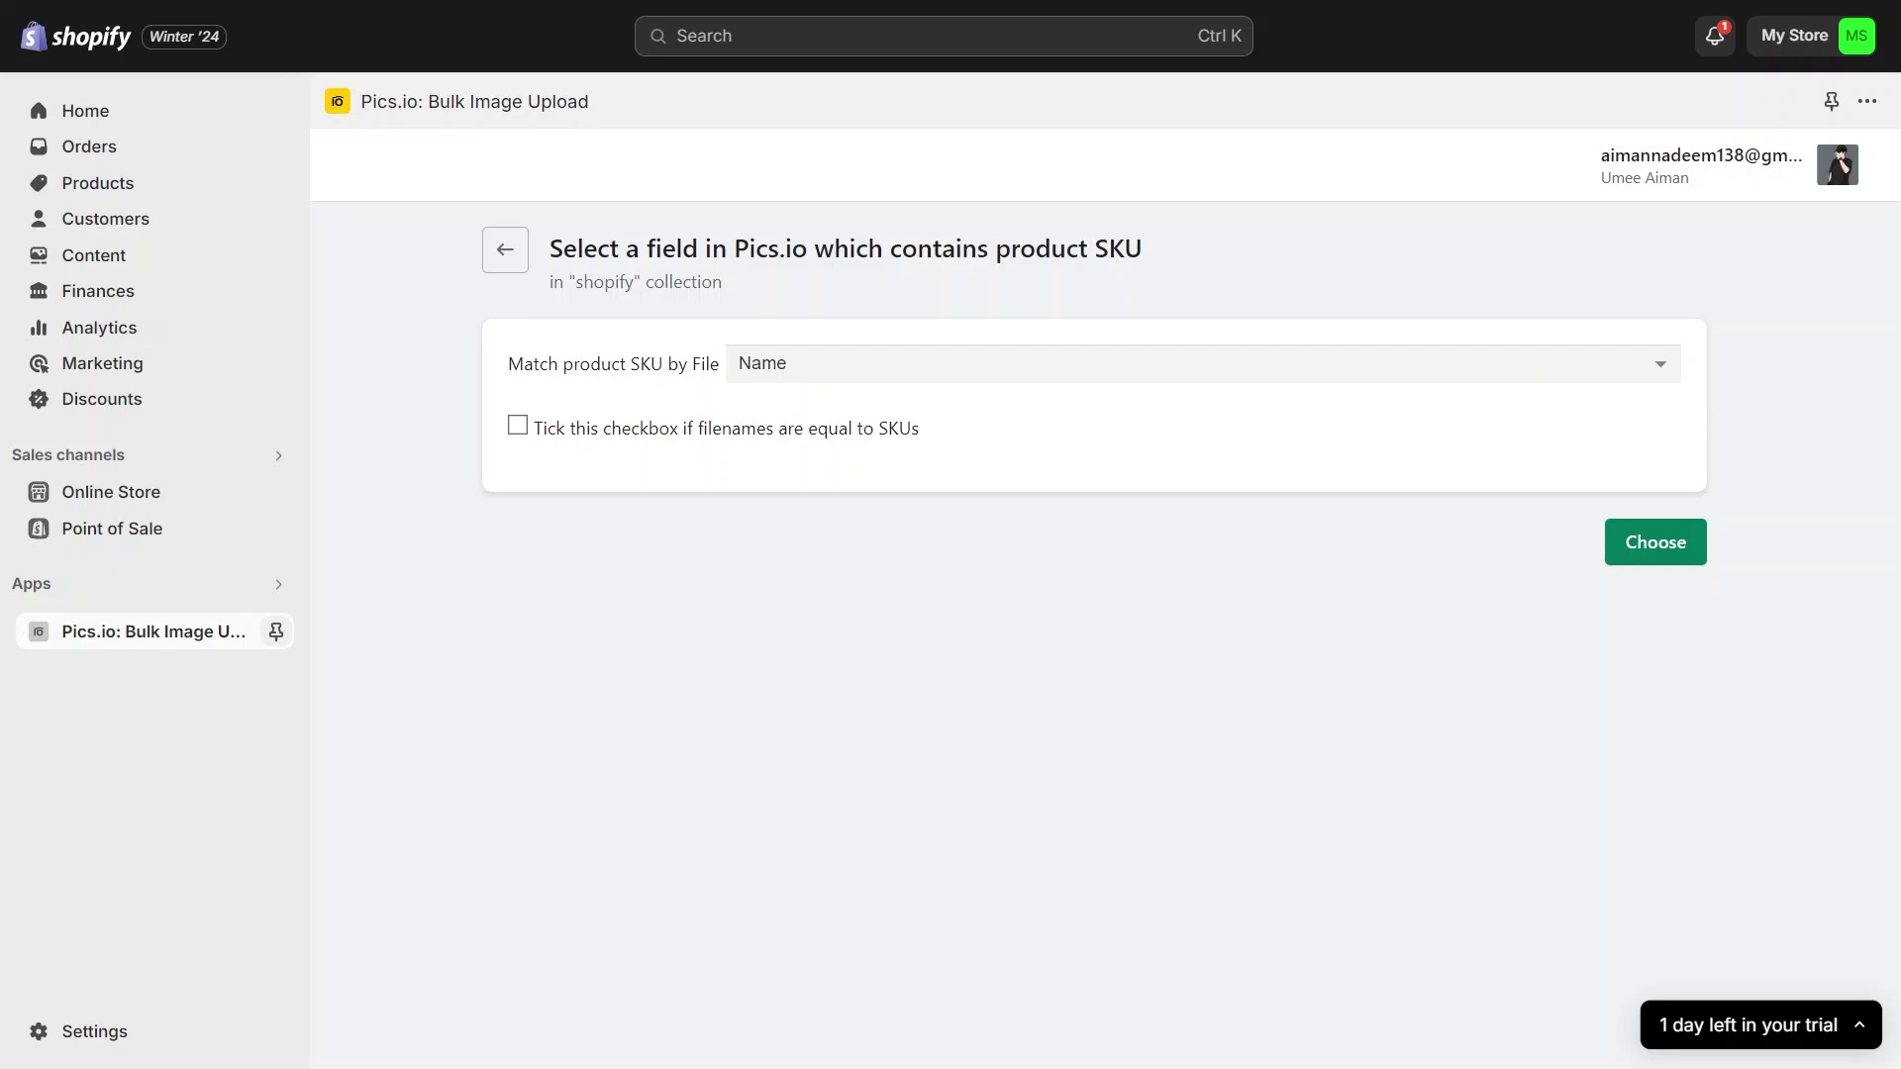
pyautogui.click(1203, 364)
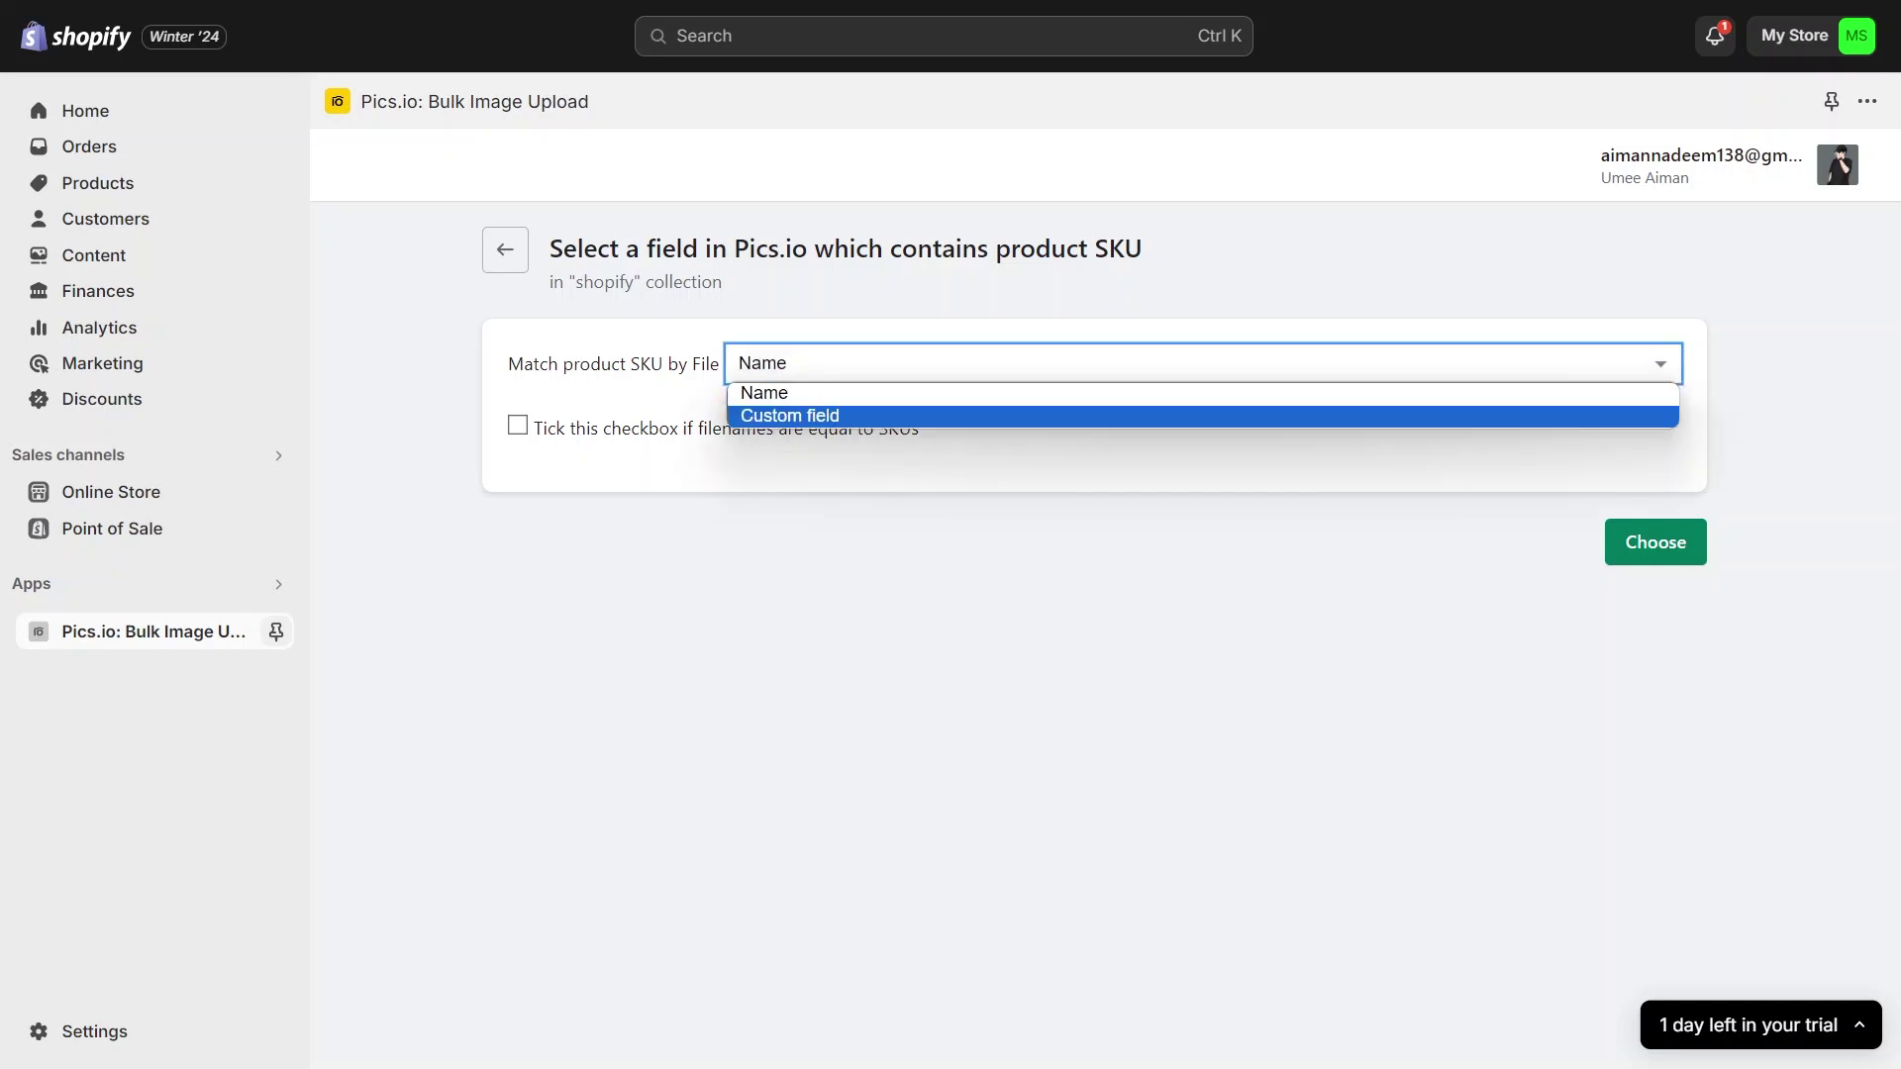
pyautogui.press('Return')
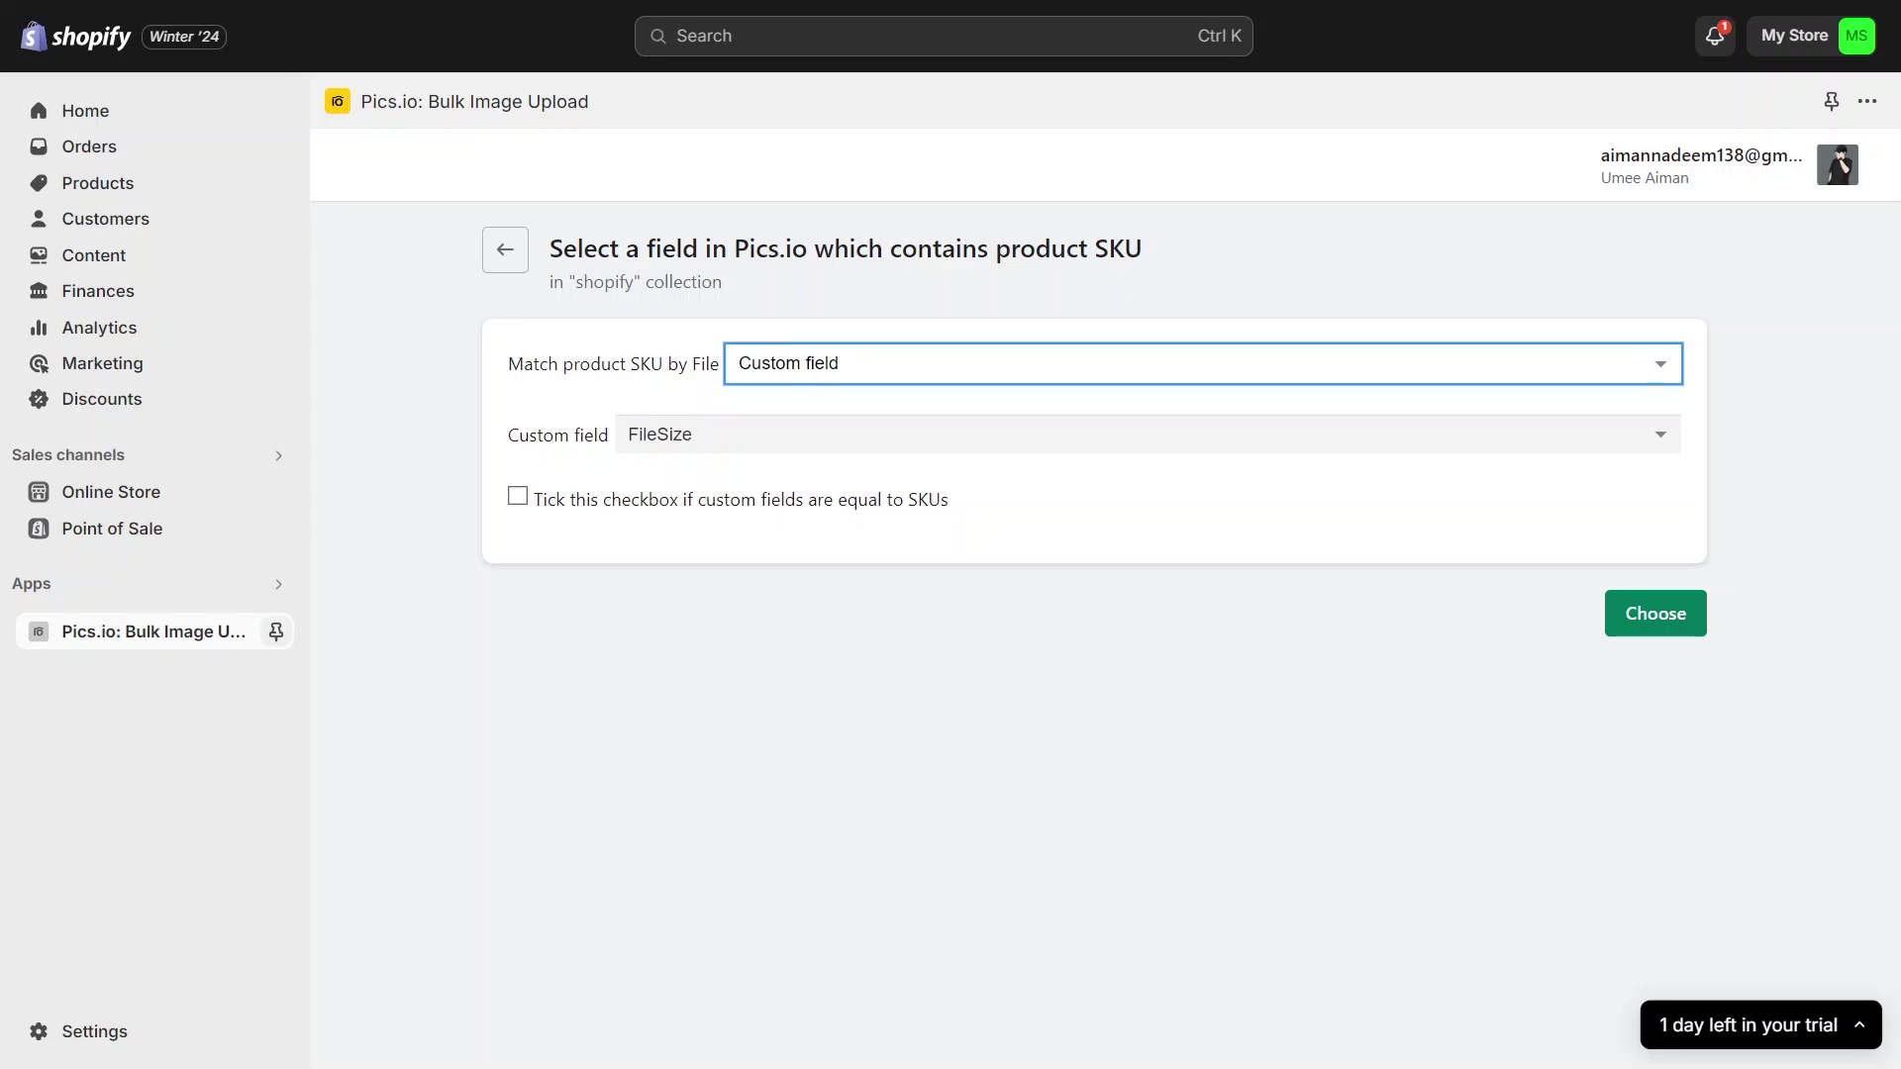
pyautogui.click(1148, 433)
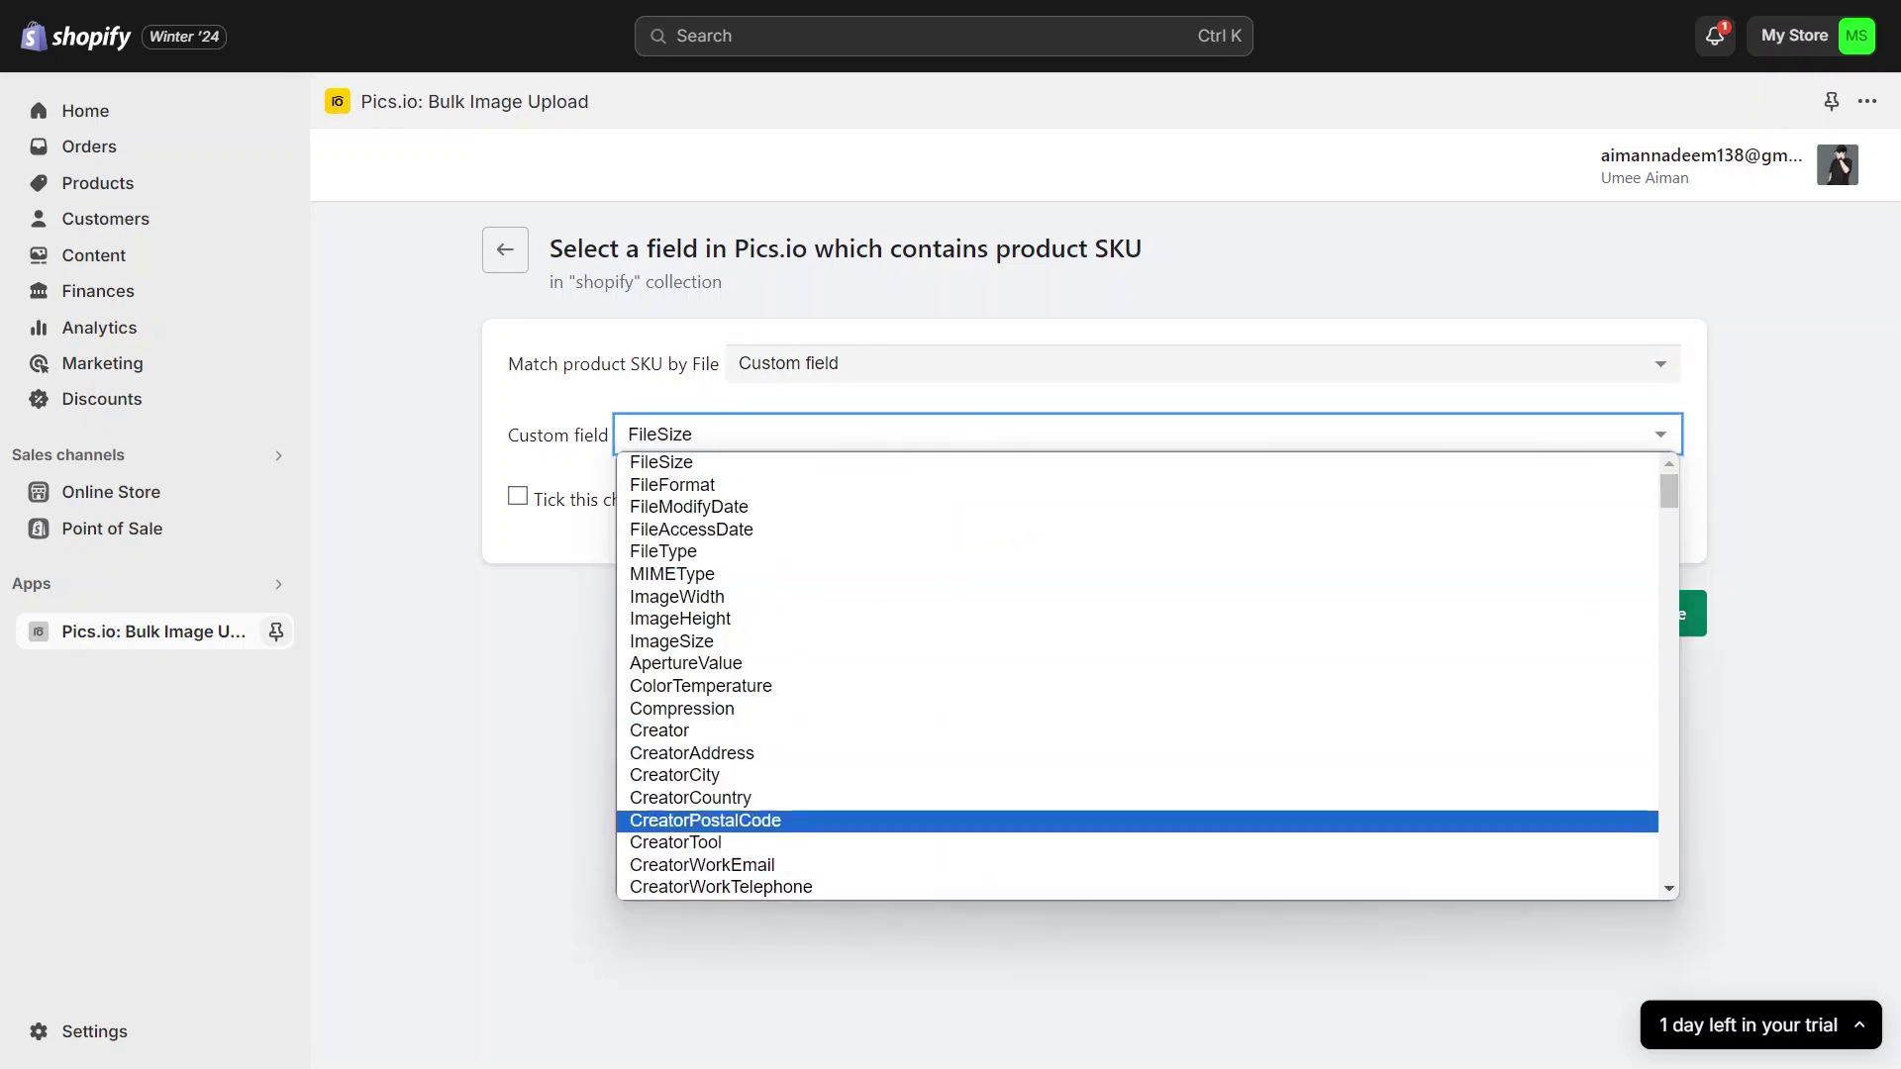
pyautogui.scroll(-10, 1139, 673)
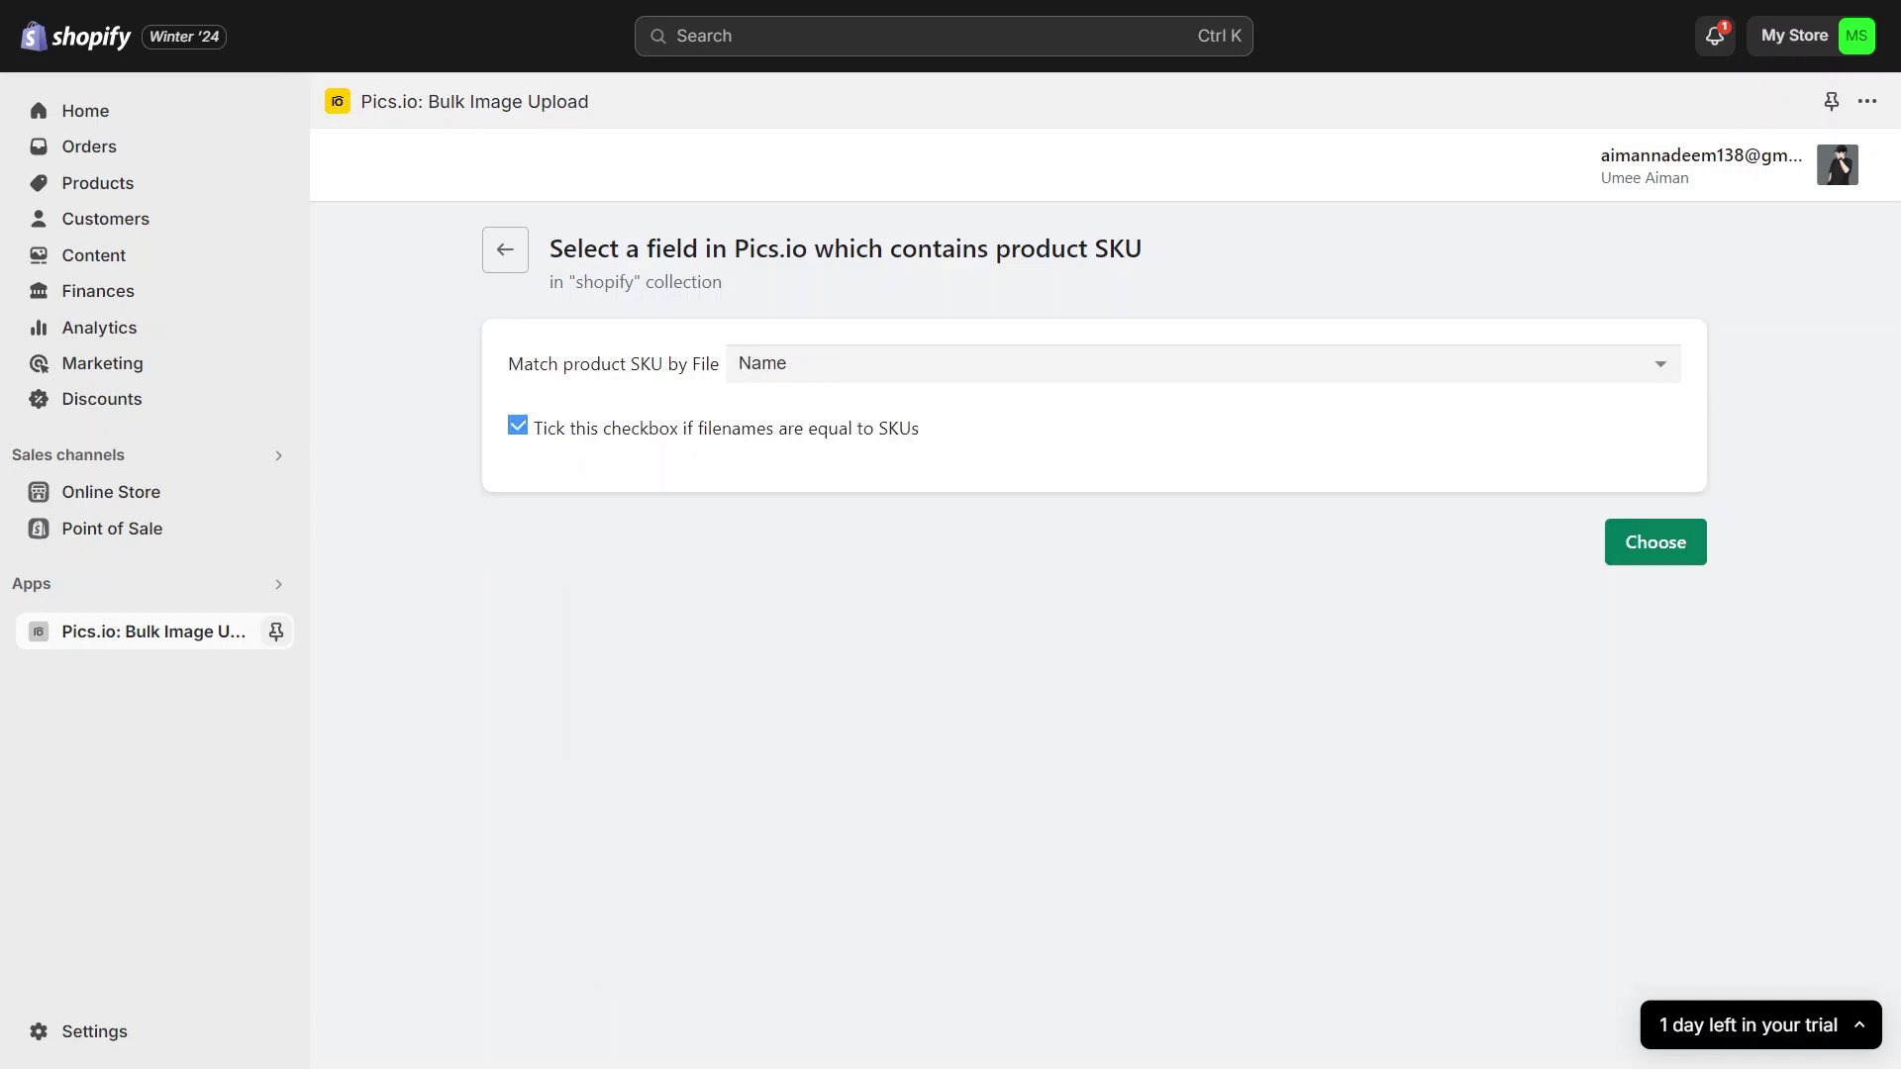
pyautogui.click(1655, 541)
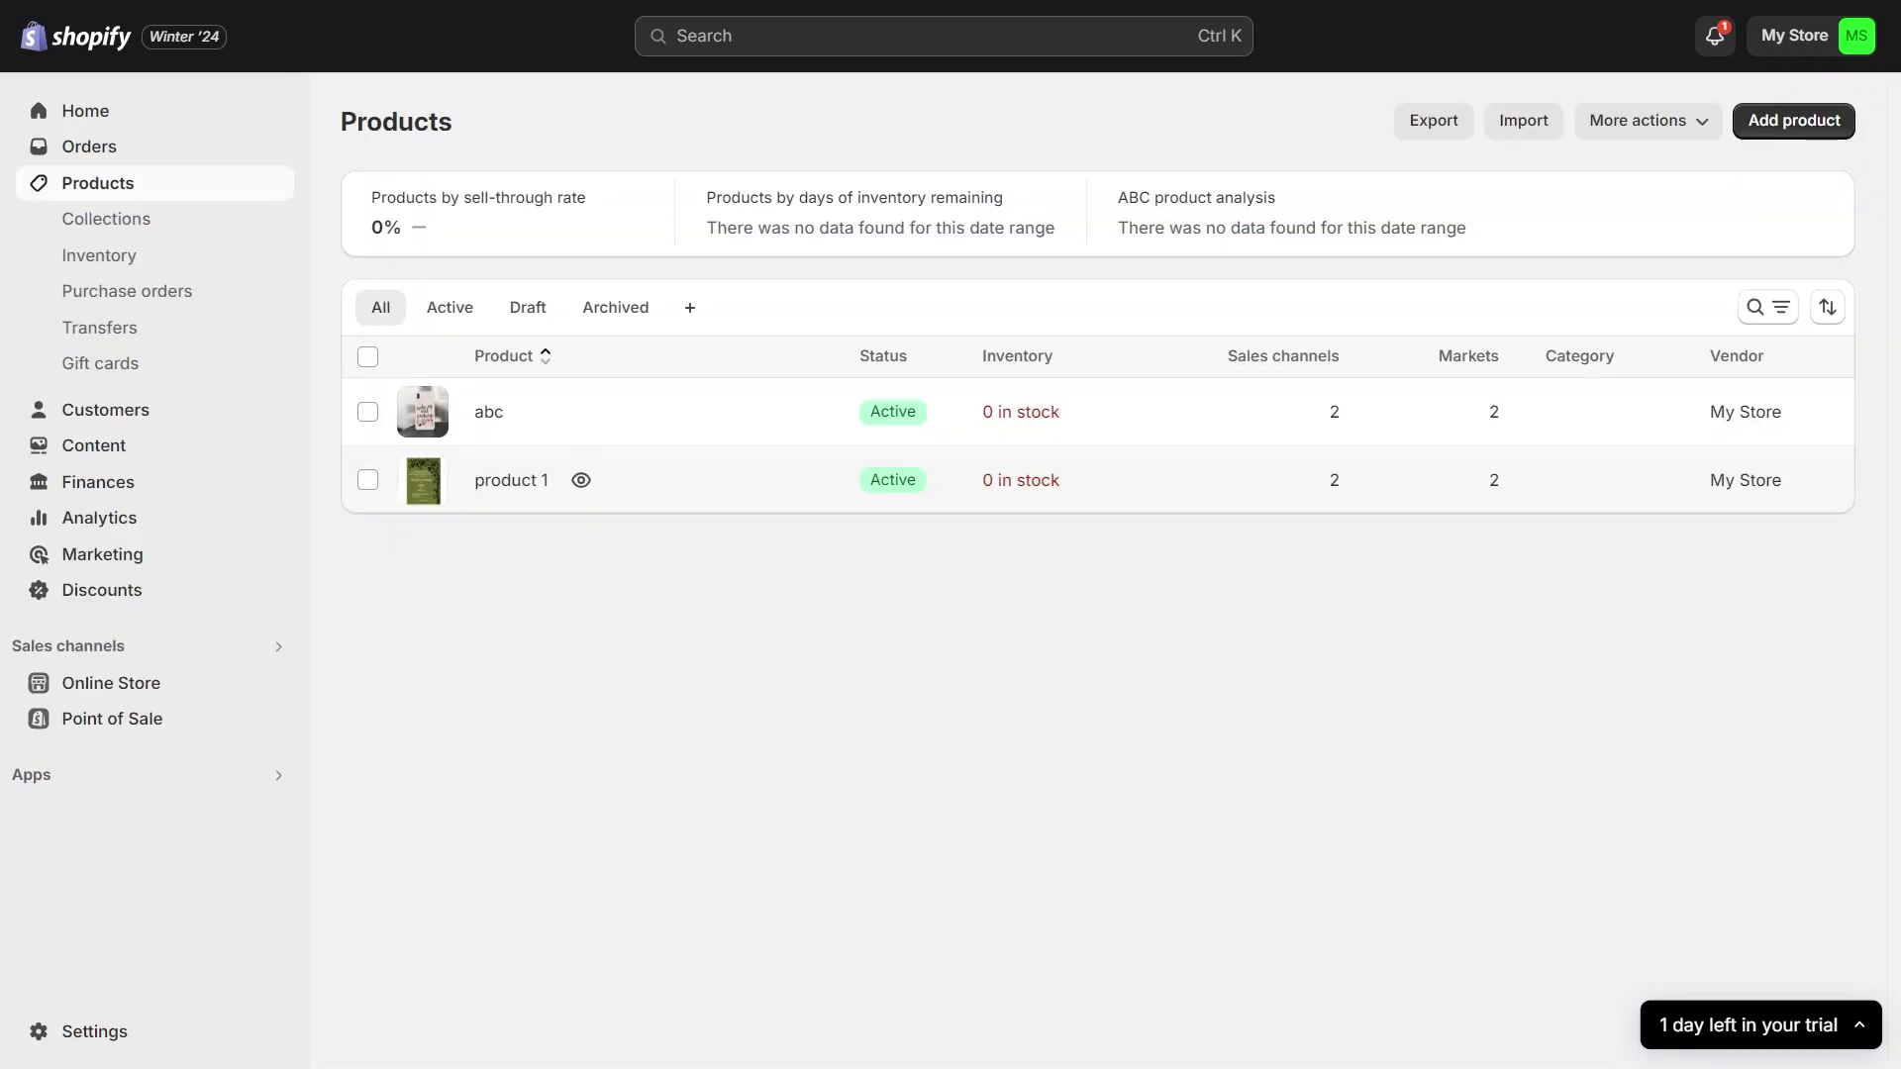
# Open product 1 to check that the mehndi card image appears in its Media.
pyautogui.click(511, 480)
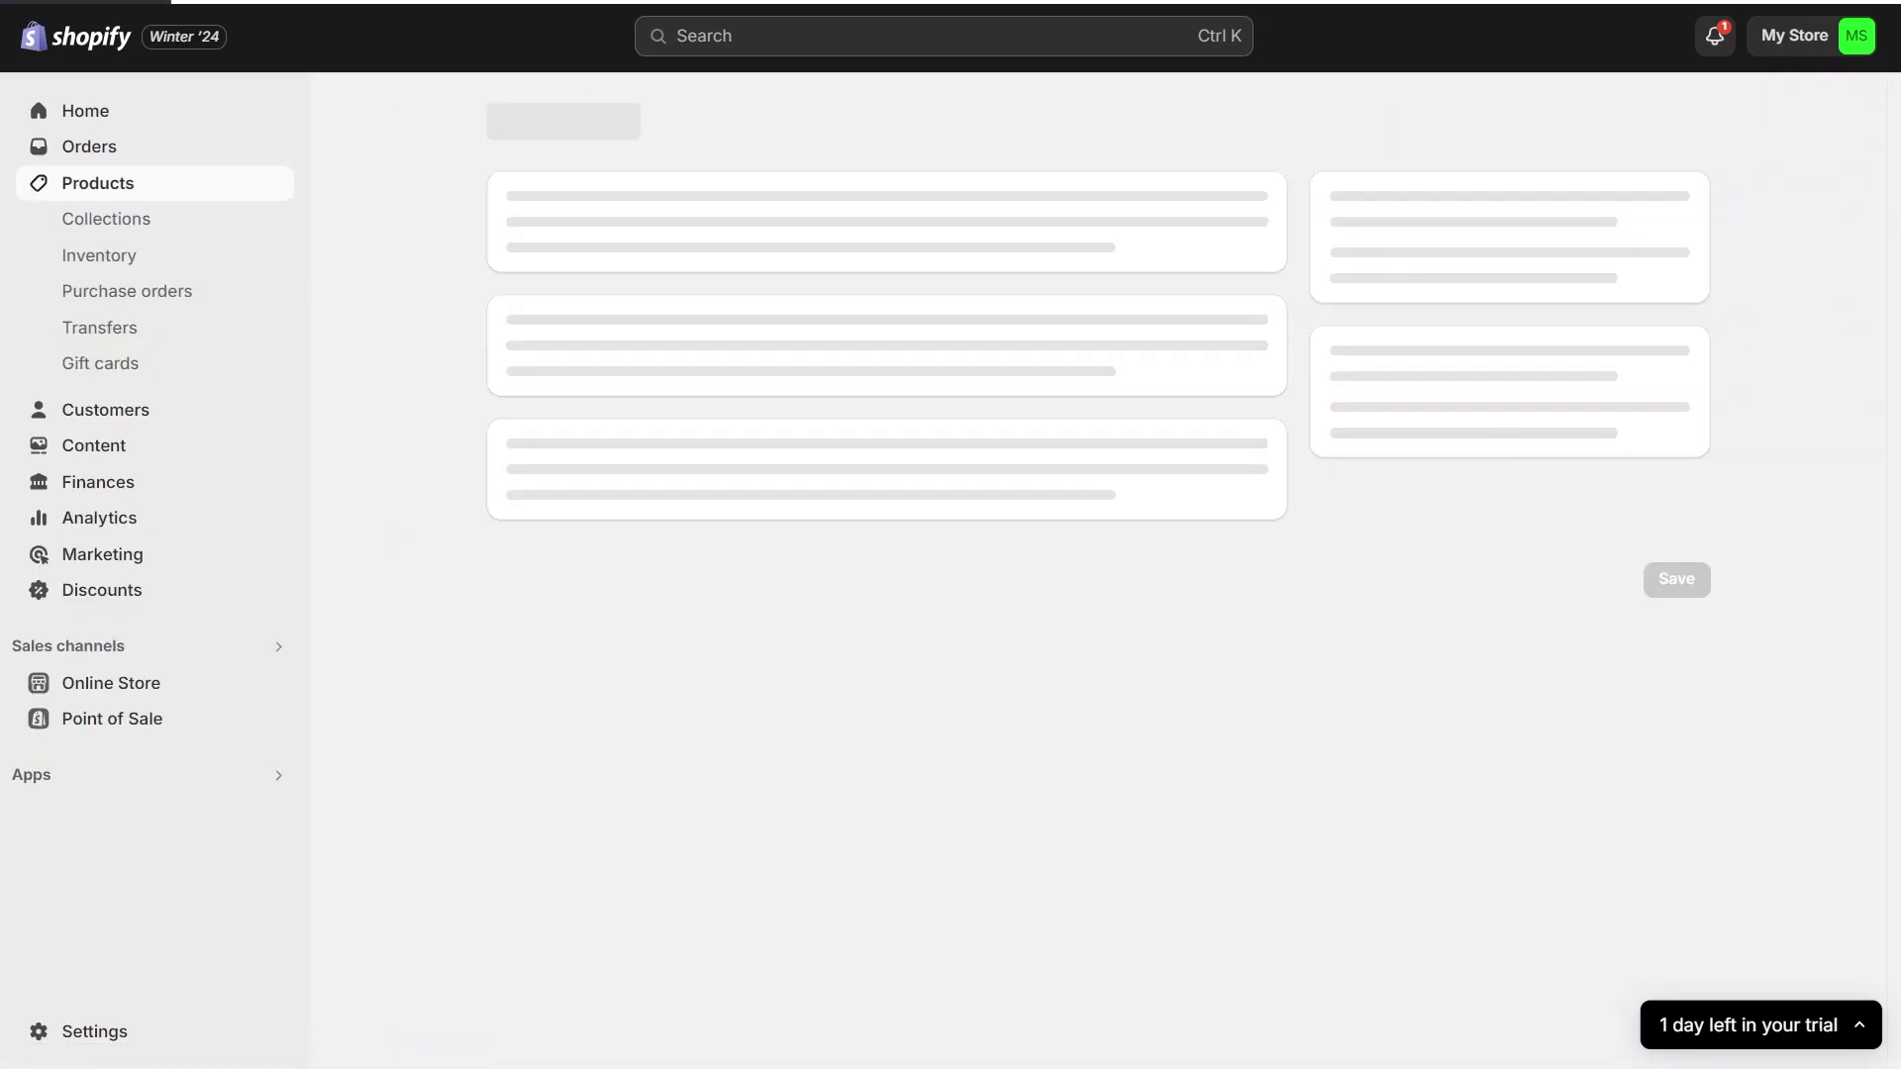